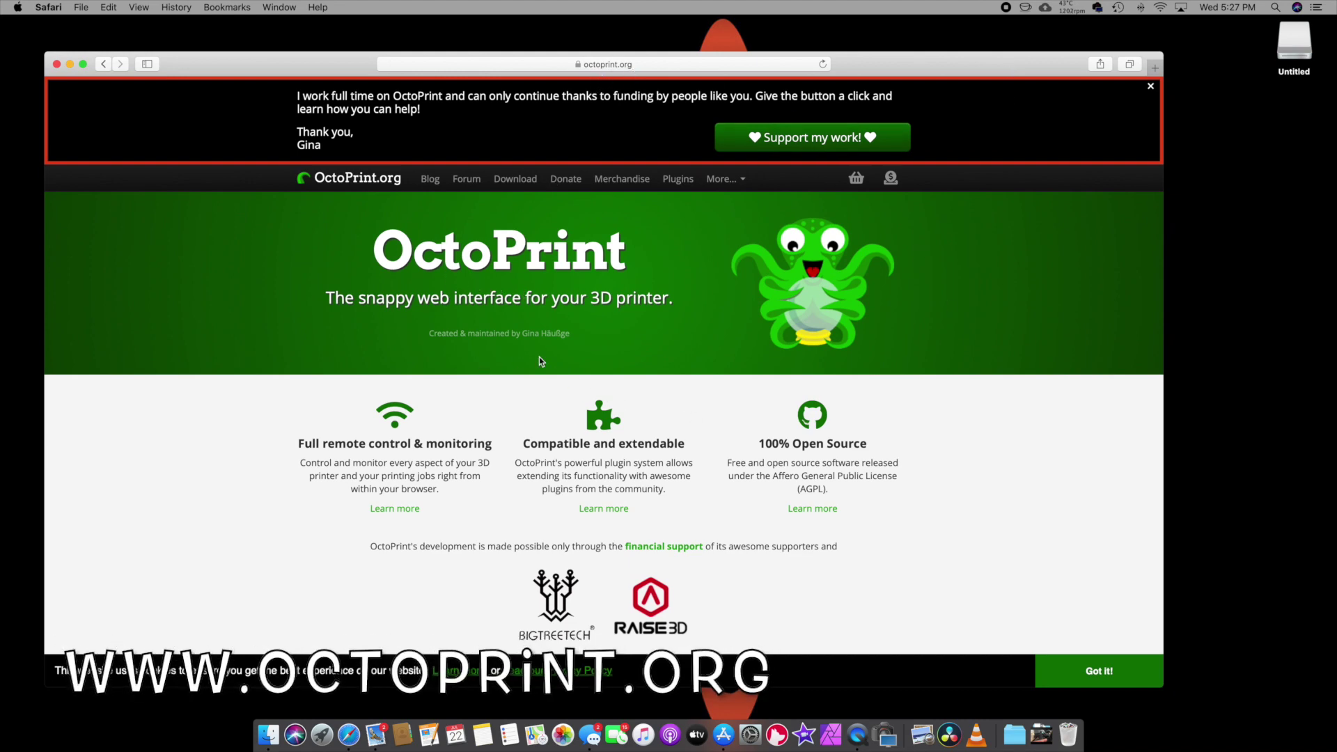
Download the OctoPi 0.17.0 image (octopi-buster-lite-0.17.0.zip) from OctoPrint's download page
{"action": "scroll", "coordinate": [535, 349], "scroll_direction": "down", "scroll_amount": 5}
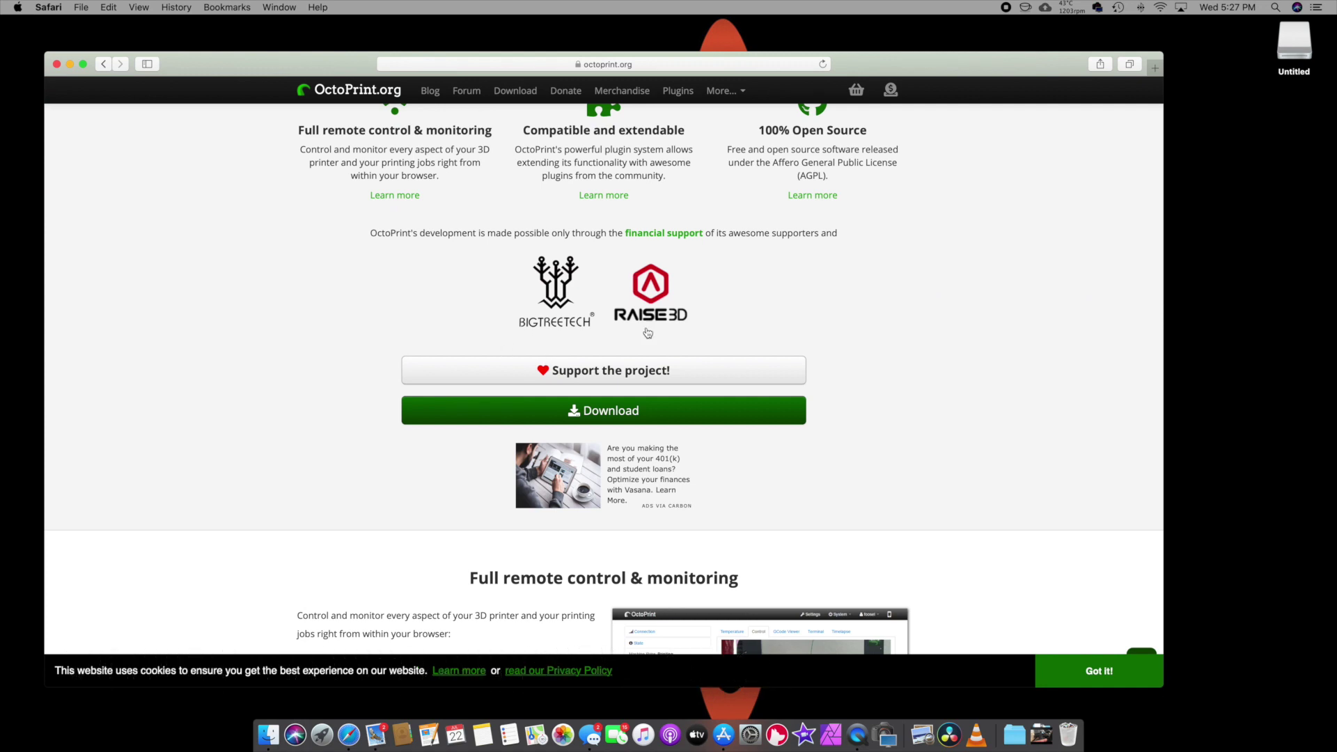
{"action": "left_click", "coordinate": [624, 414]}
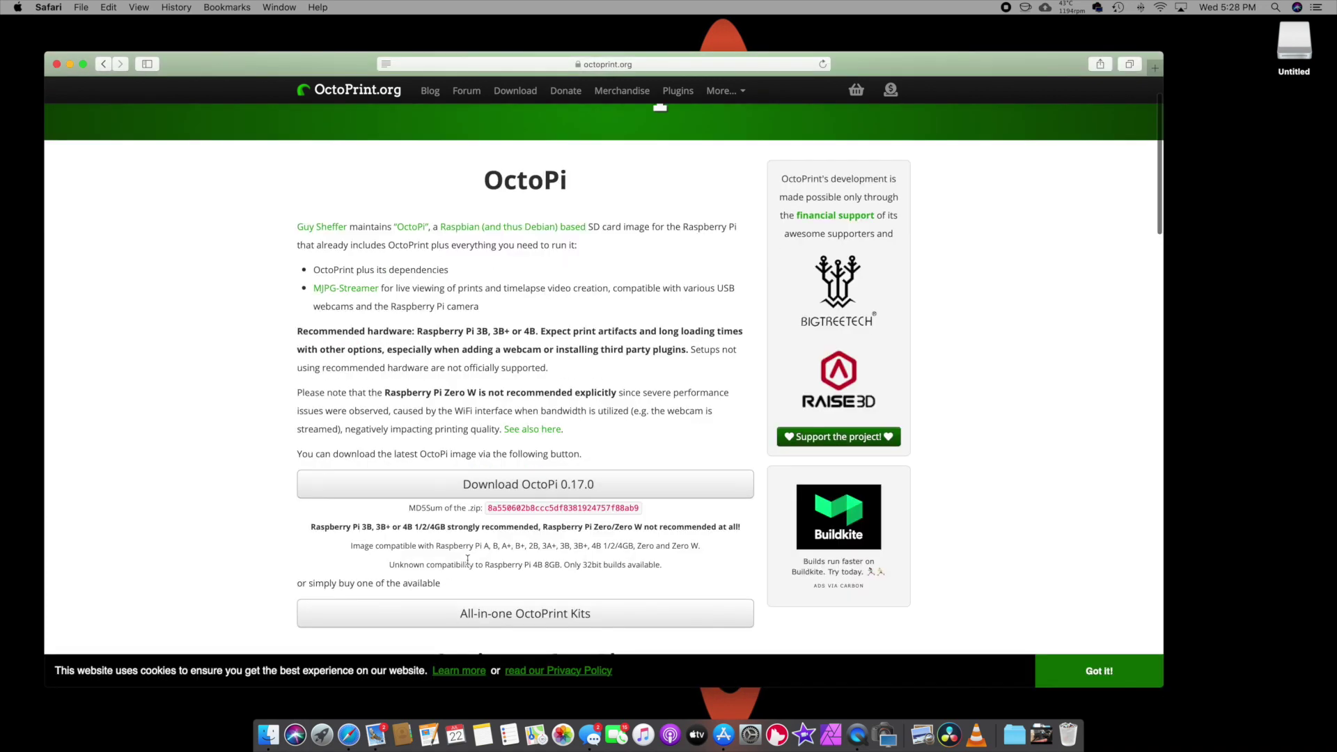
{"action": "scroll", "coordinate": [339, 242], "scroll_direction": "down", "scroll_amount": 2}
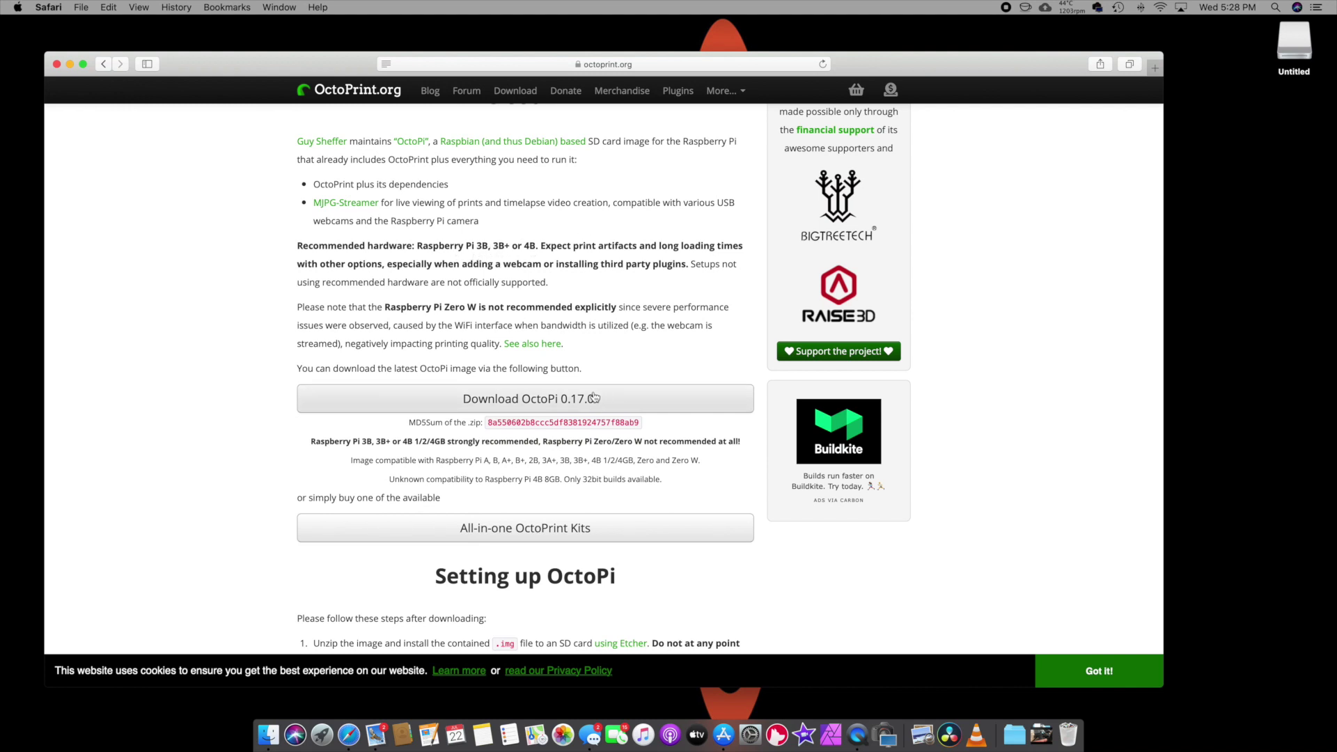
{"action": "left_click", "coordinate": [557, 403]}
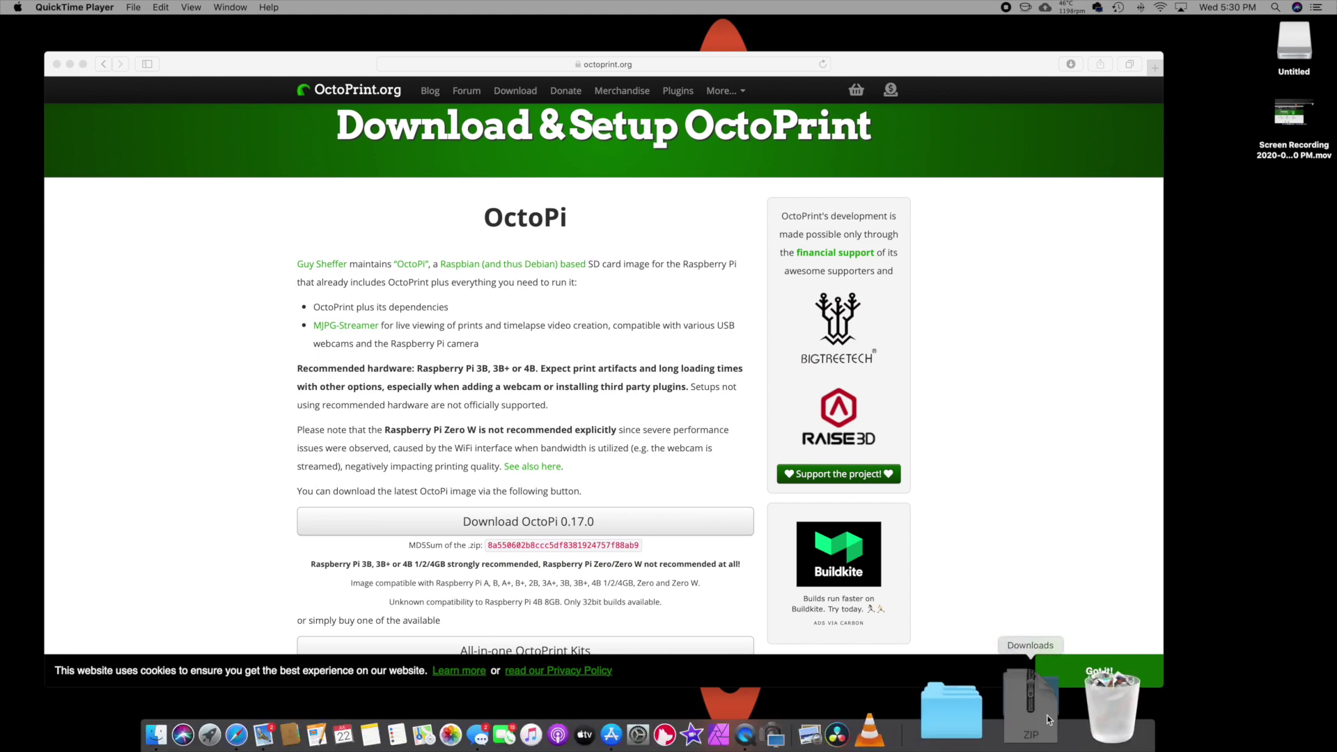
{"action": "left_click", "coordinate": [1041, 735]}
Extract the OctoPi zip in Downloads and move the resulting .img file to the Desktop
{"action": "left_click", "coordinate": [1114, 345]}
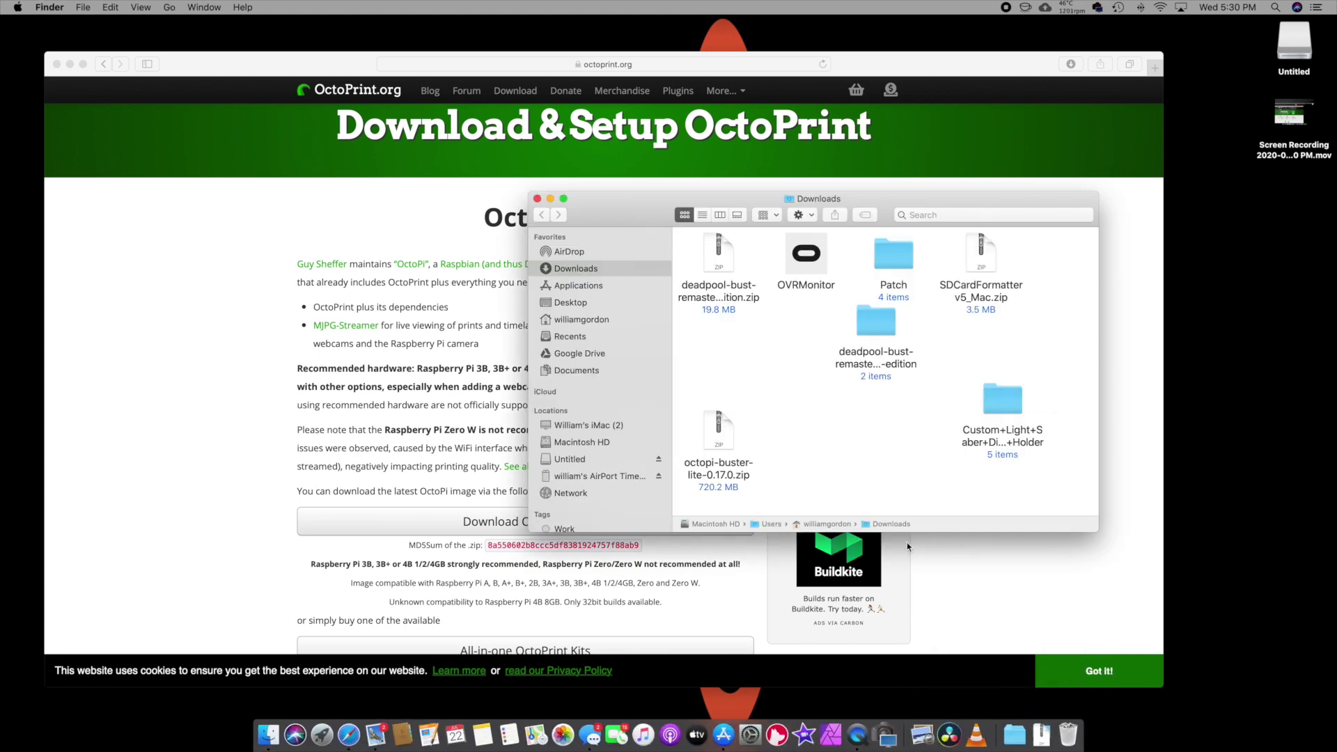
{"action": "double_click", "coordinate": [721, 432]}
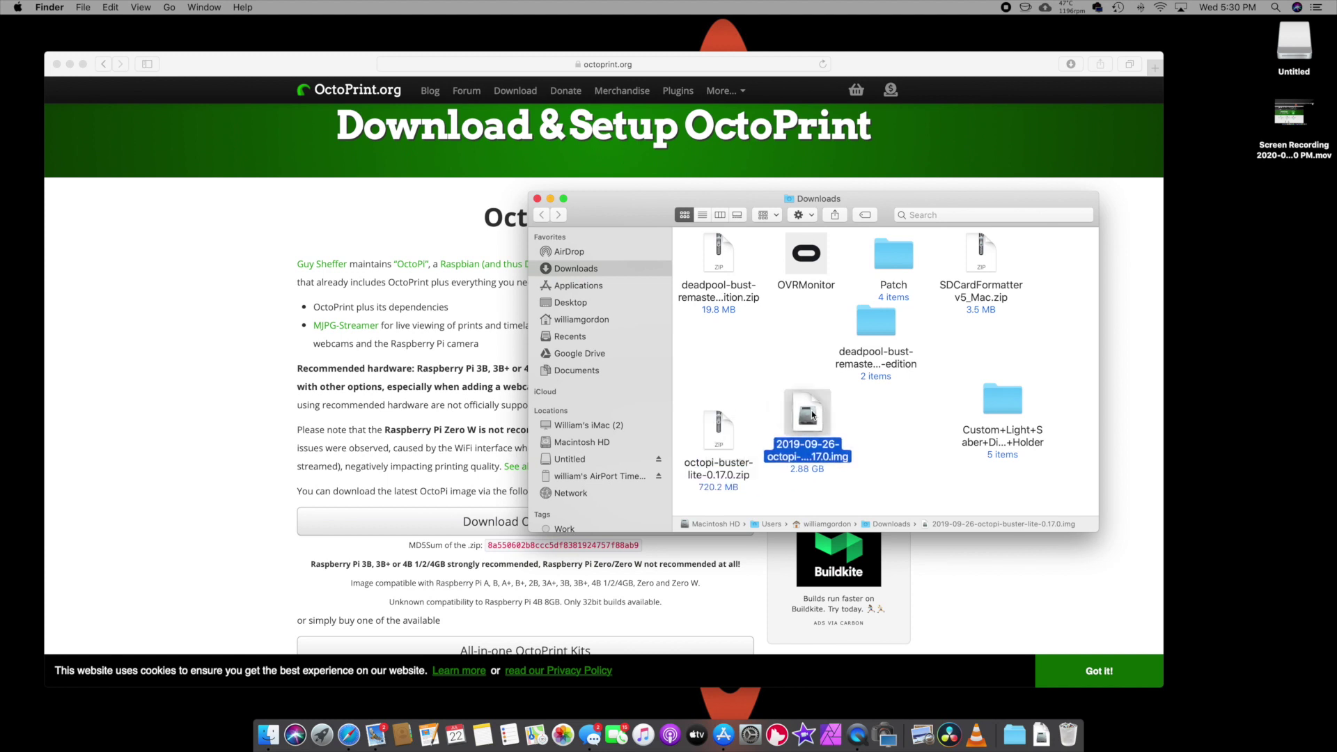
{"action": "left_click_drag", "start_coordinate": [1244, 385], "coordinate": [1245, 381]}
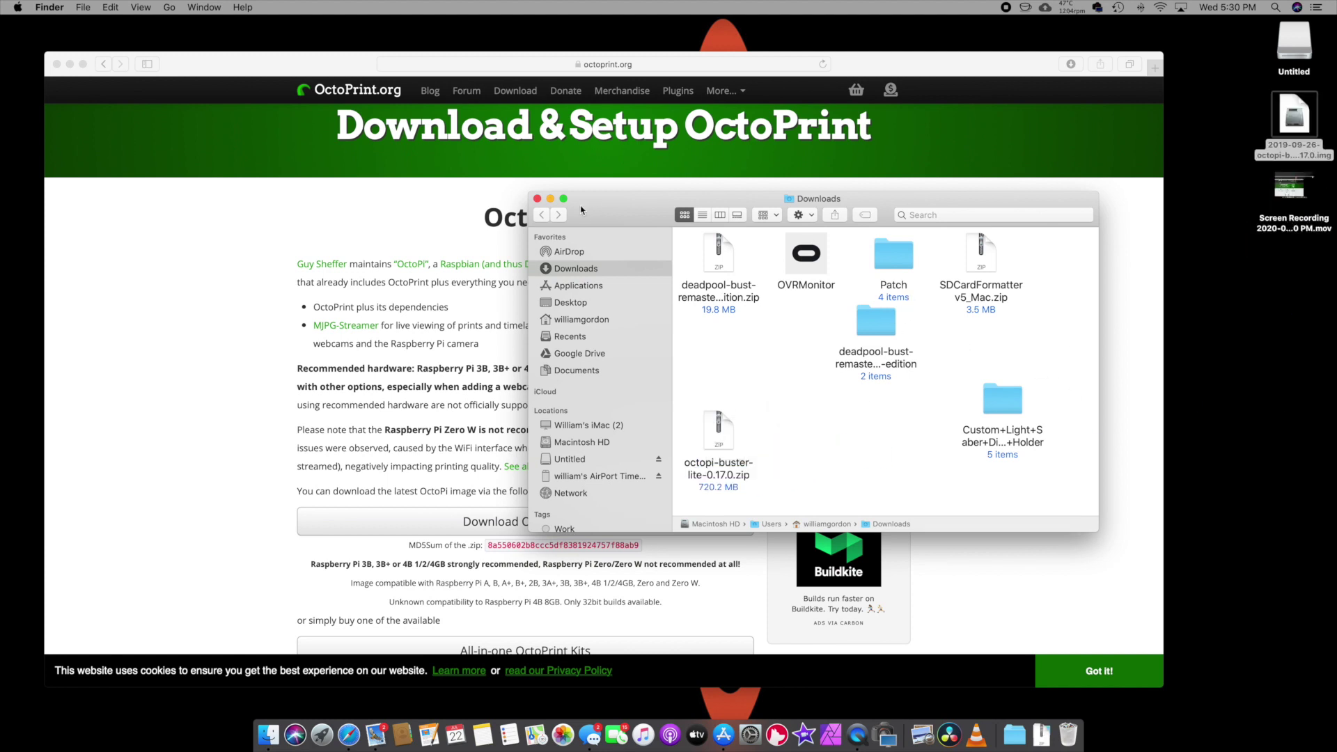
Trash the zip archive, close the Downloads window and bring up Launchpad
{"action": "left_click_drag", "start_coordinate": [720, 433], "coordinate": [1066, 731]}
{"action": "key", "text": "super+w"}
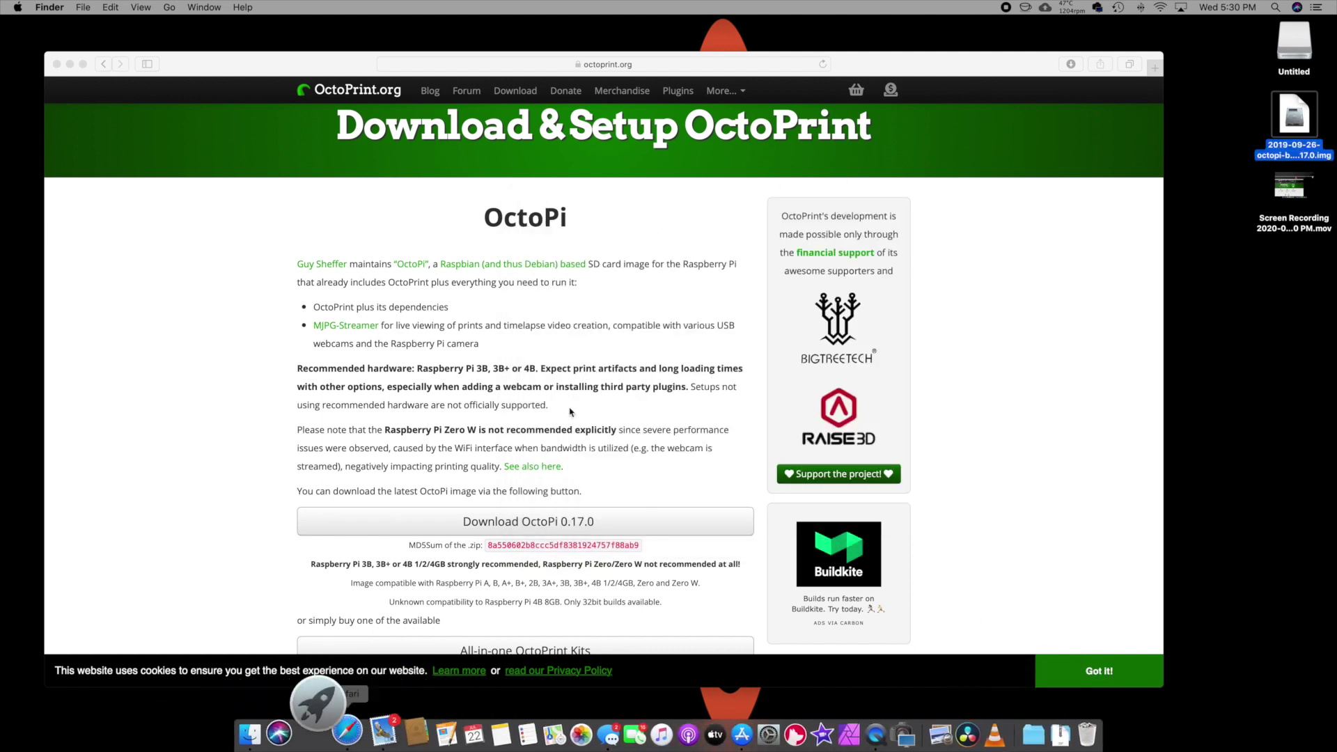
{"action": "key", "text": "F4"}
Launch balenaEtcher and select the OctoPi 0.17.0 .img from the Desktop as the image
{"action": "scroll", "coordinate": [732, 418], "scroll_direction": "right", "scroll_amount": 3}
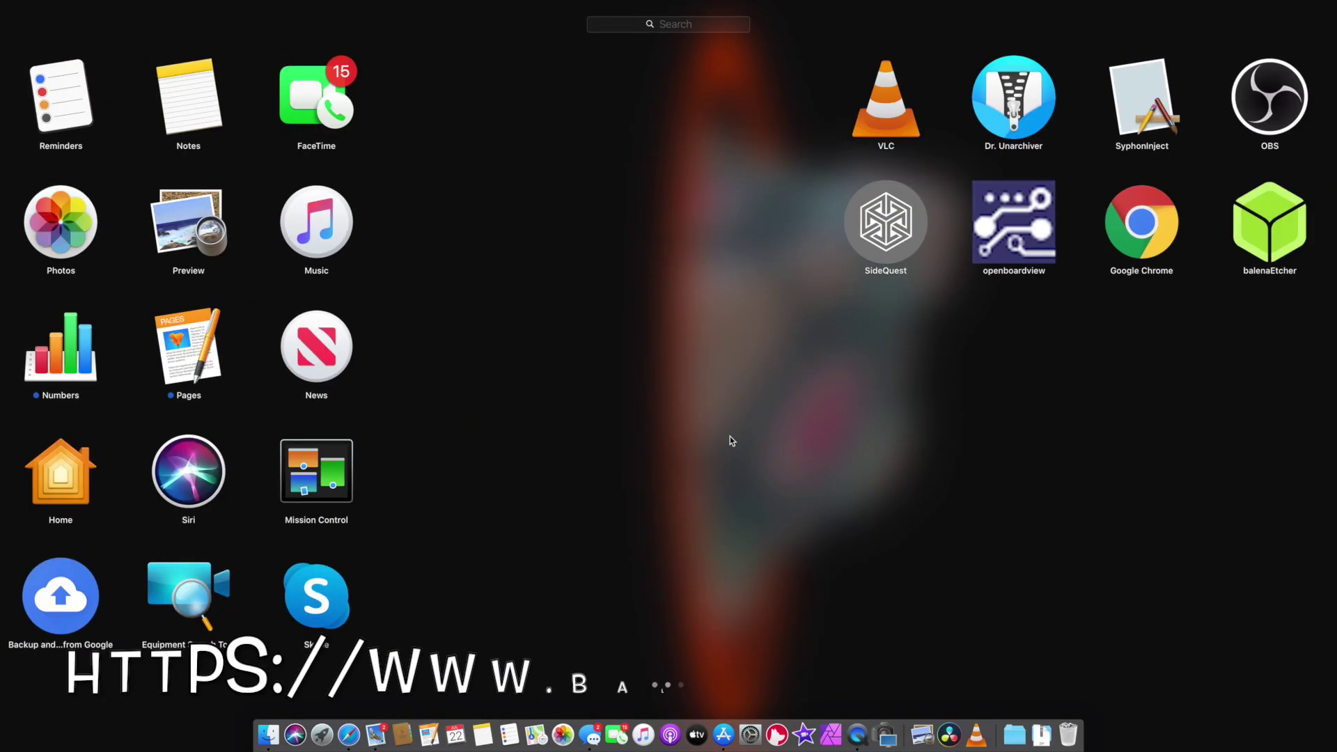
{"action": "left_click", "coordinate": [675, 227]}
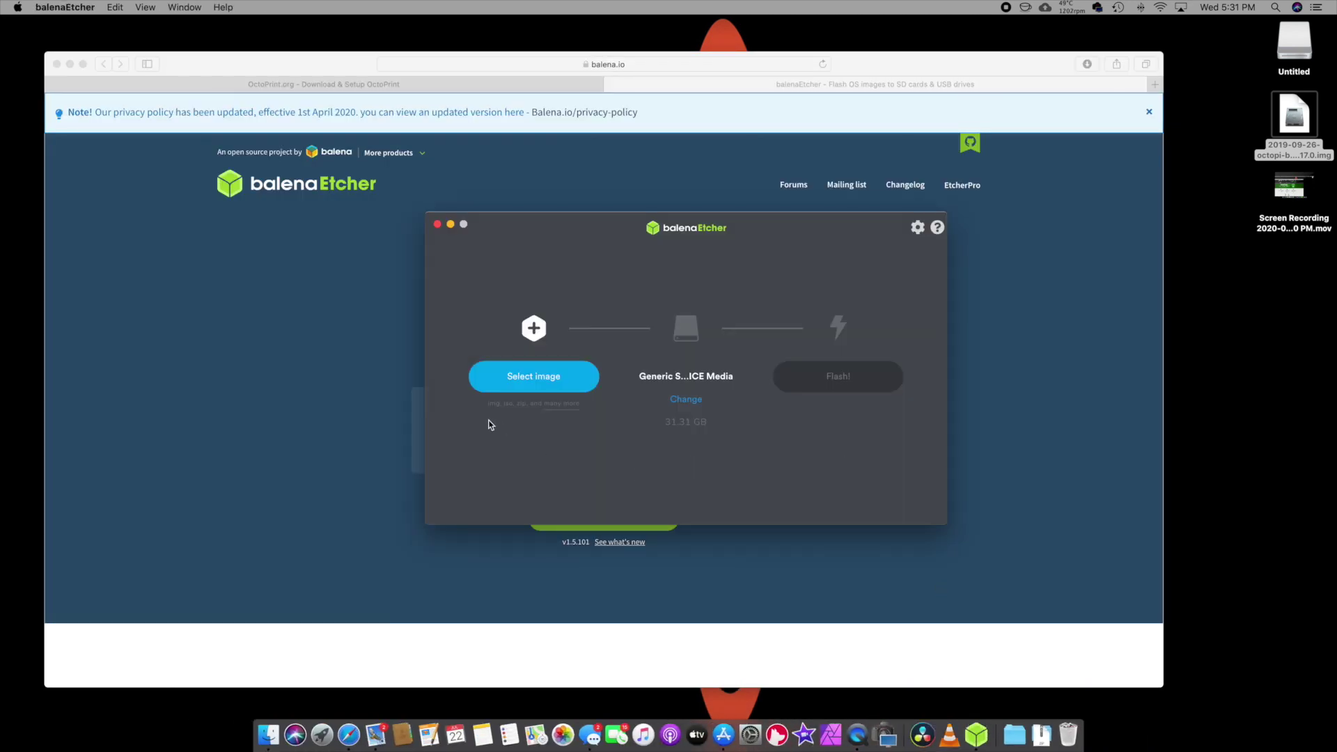
{"action": "left_click_drag", "start_coordinate": [635, 242], "coordinate": [548, 213]}
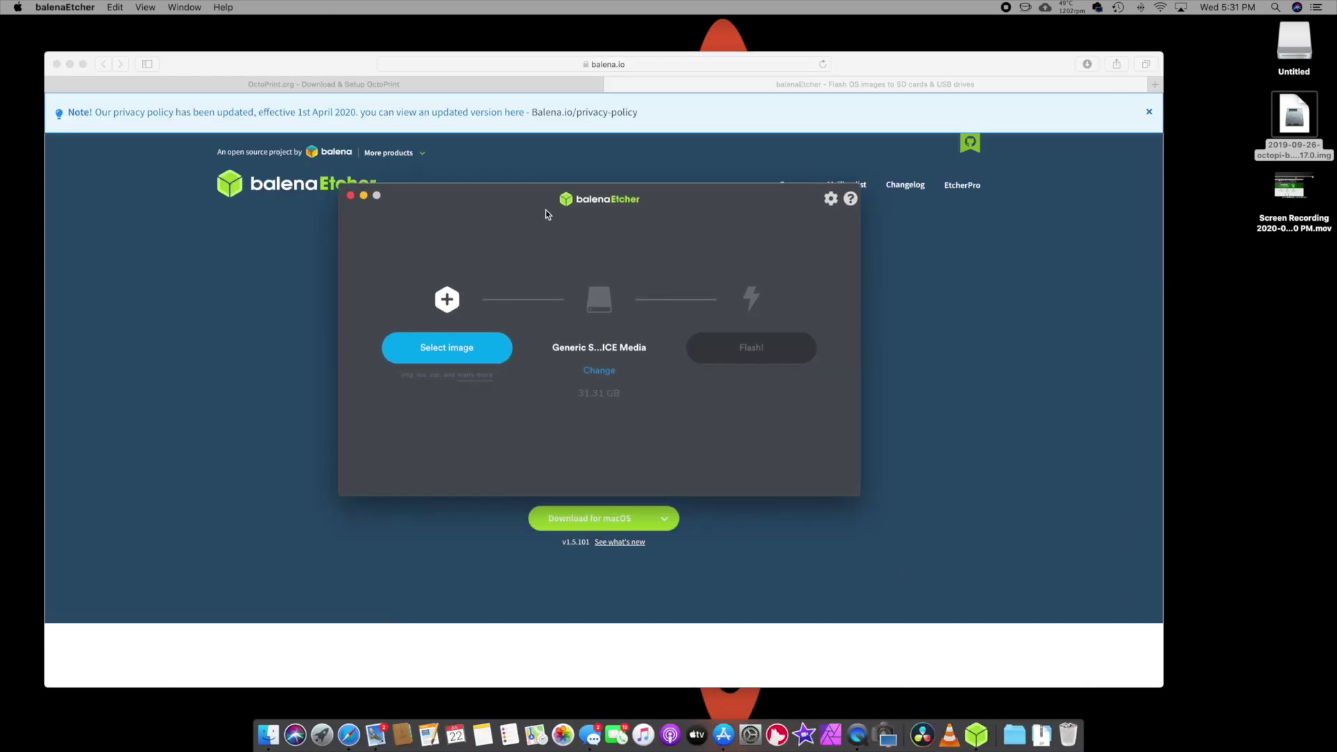
{"action": "left_click", "coordinate": [460, 354]}
{"action": "left_click", "coordinate": [486, 238]}
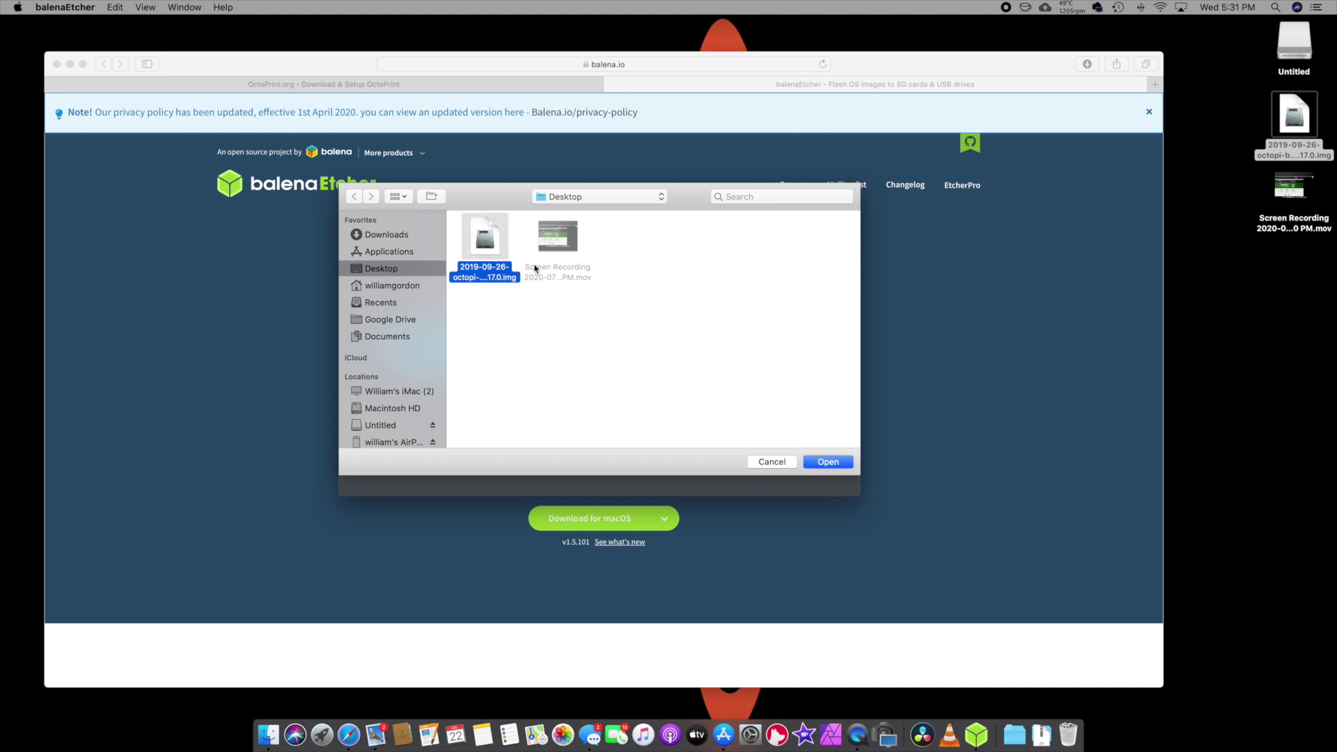
{"action": "left_click", "coordinate": [835, 463]}
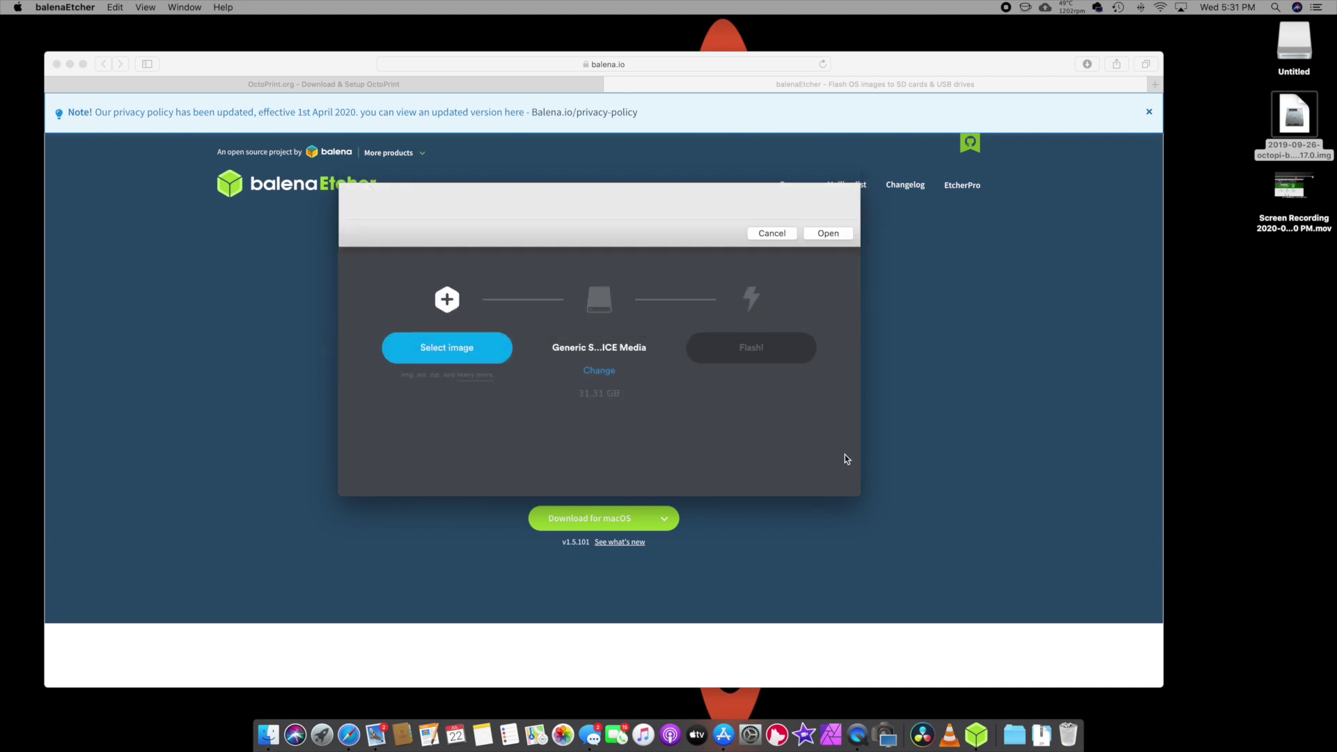
Target the 31.31 GB Generic storage device and flash it, authorising with the admin password
{"action": "left_click", "coordinate": [599, 371]}
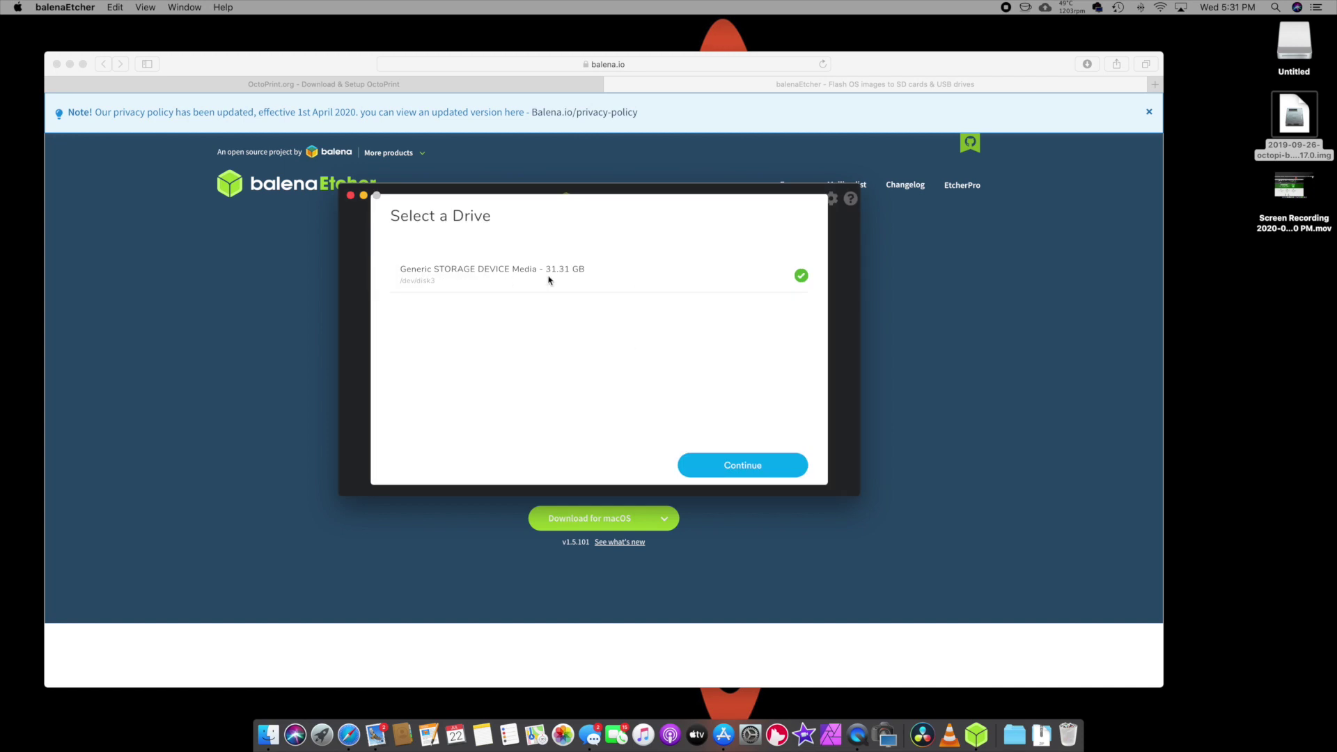
{"action": "left_click", "coordinate": [756, 465]}
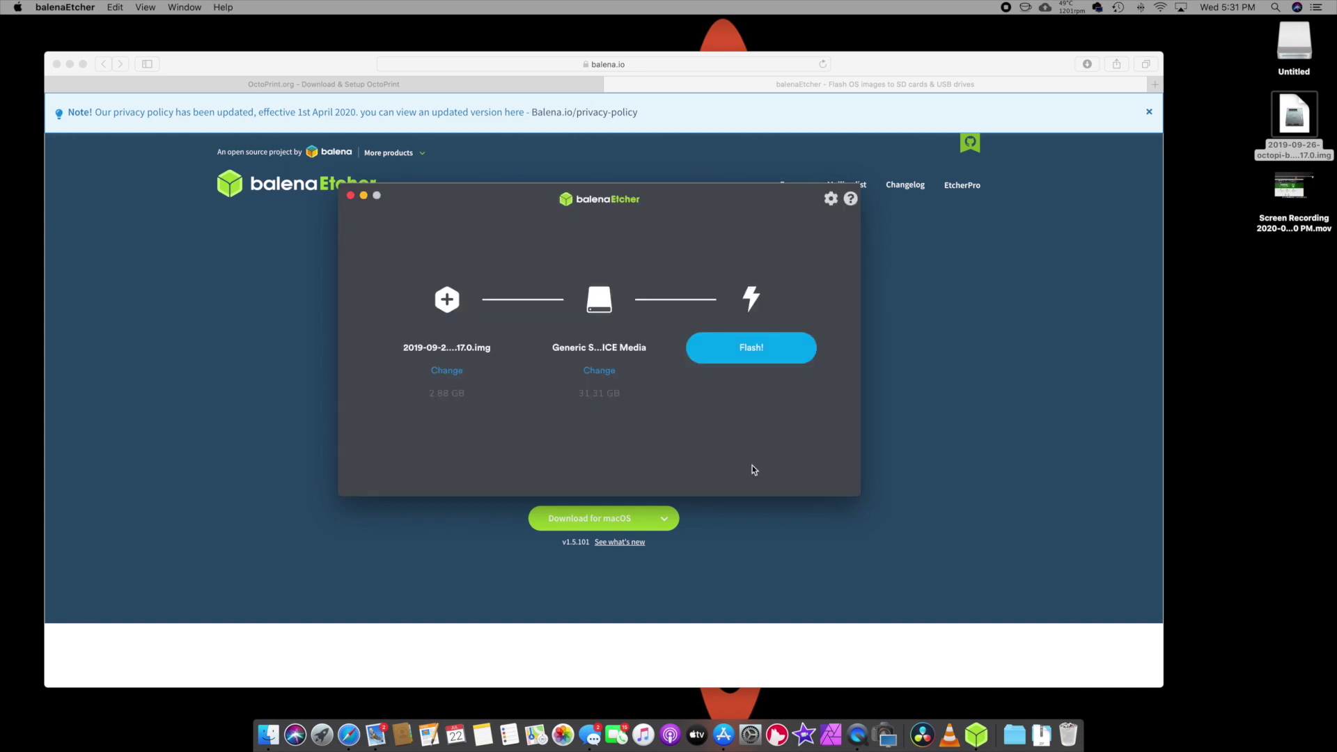
{"action": "left_click", "coordinate": [745, 351]}
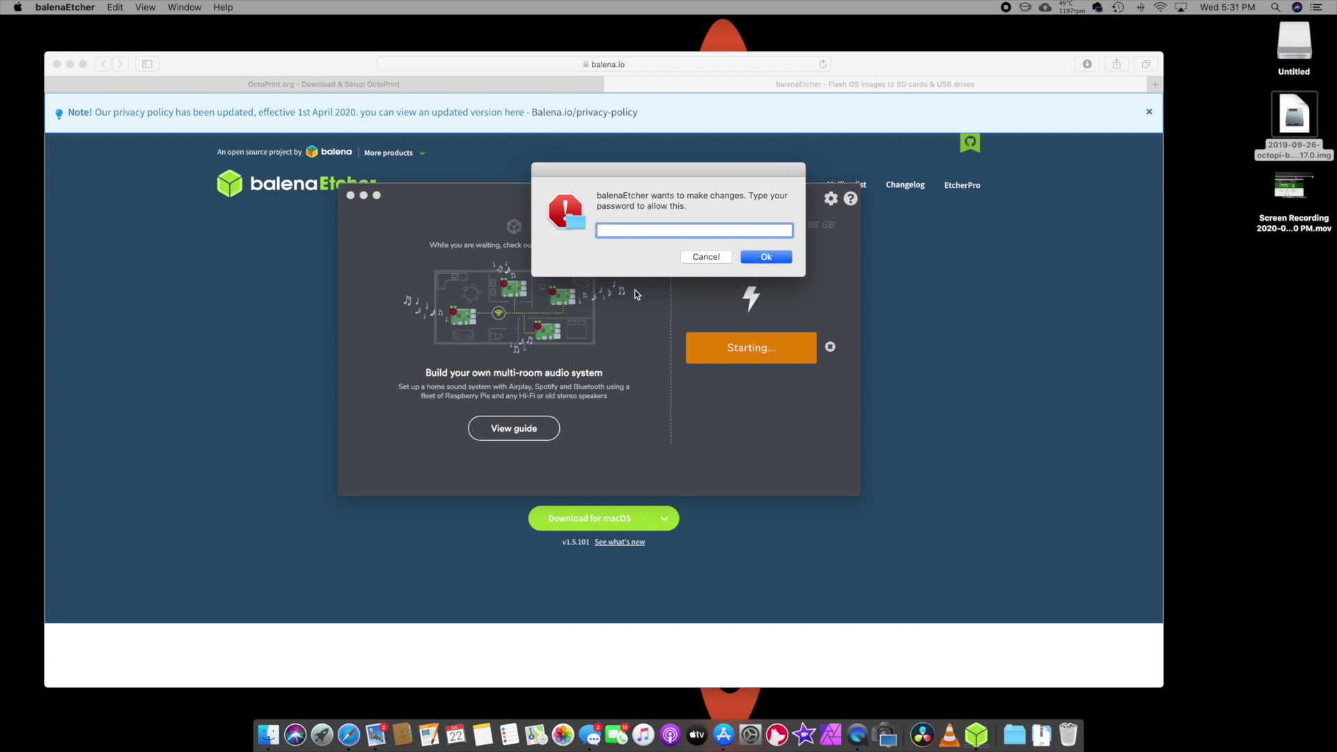
{"action": "key", "text": "Return"}
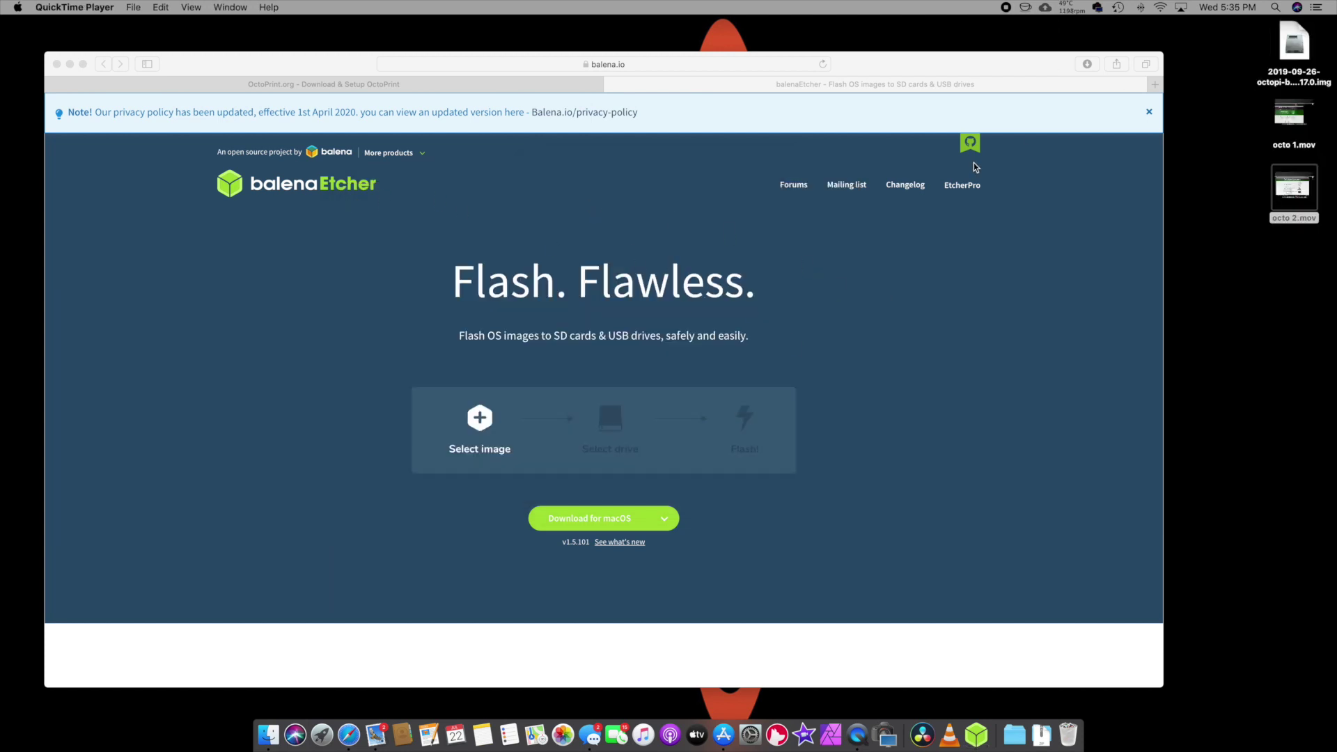
{"action": "left_click", "coordinate": [974, 162]}
Hide Safari and open the newly mounted boot volume in Finder
{"action": "key", "text": "F11"}
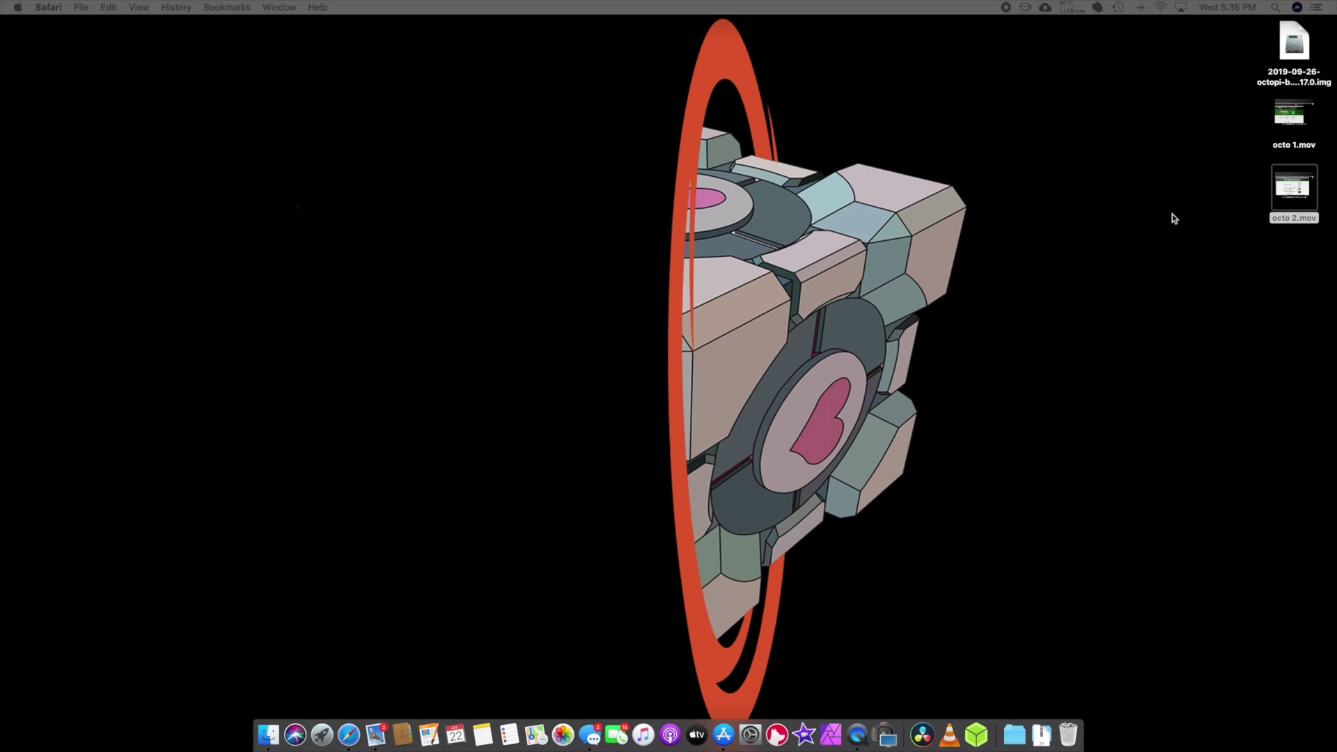
{"action": "left_click", "coordinate": [1294, 42]}
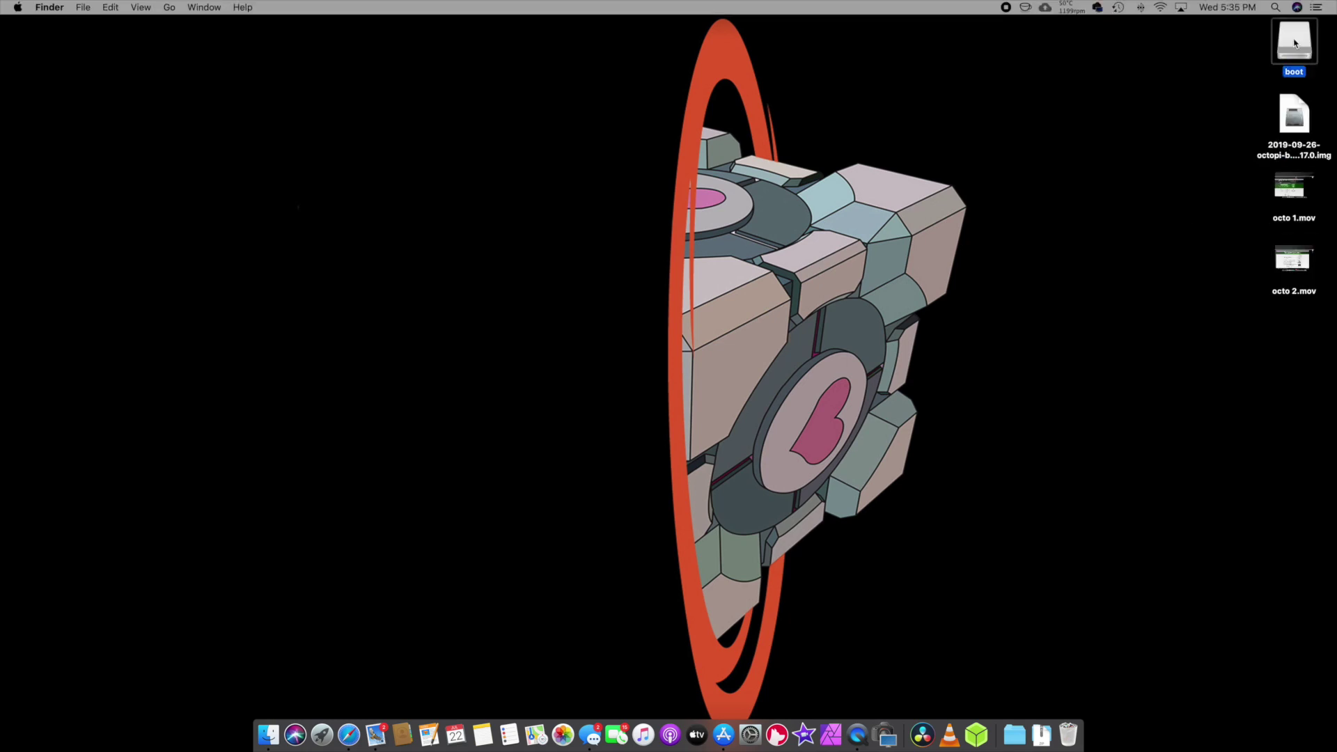
{"action": "key", "text": "super+o"}
{"action": "scroll", "coordinate": [717, 338], "scroll_direction": "down", "scroll_amount": 10}
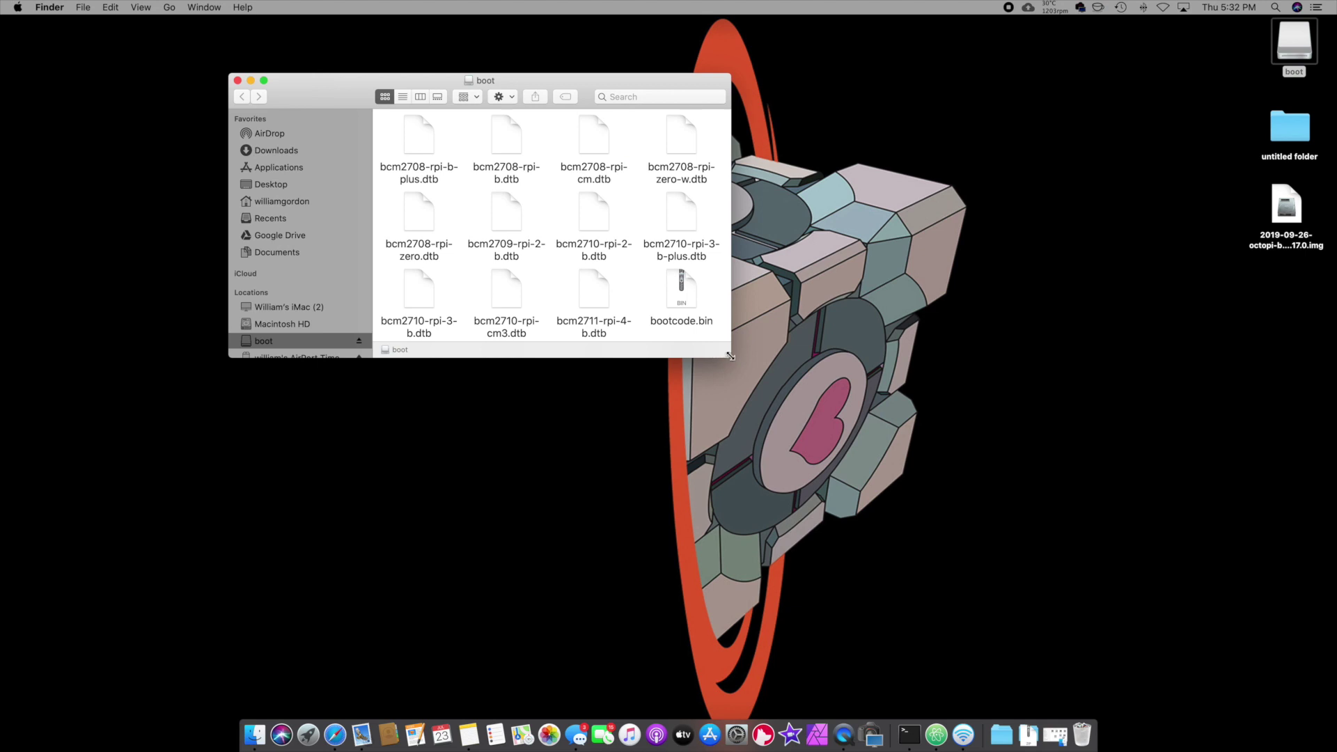
{"action": "left_click_drag", "start_coordinate": [749, 379], "coordinate": [1007, 577]}
{"action": "scroll", "coordinate": [578, 265], "scroll_direction": "down", "scroll_amount": 5}
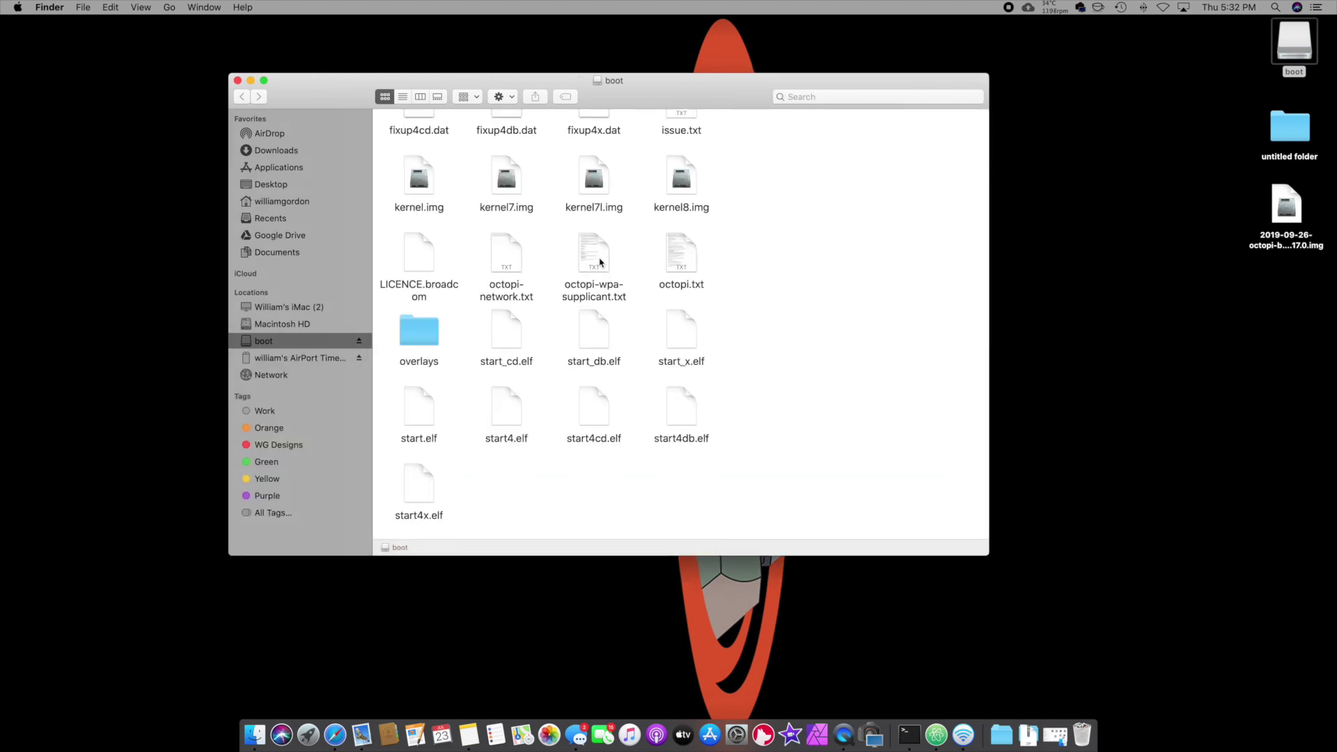
Open octopi-wpa-supplicant.txt from the boot volume in Atom
{"action": "left_click", "coordinate": [600, 263]}
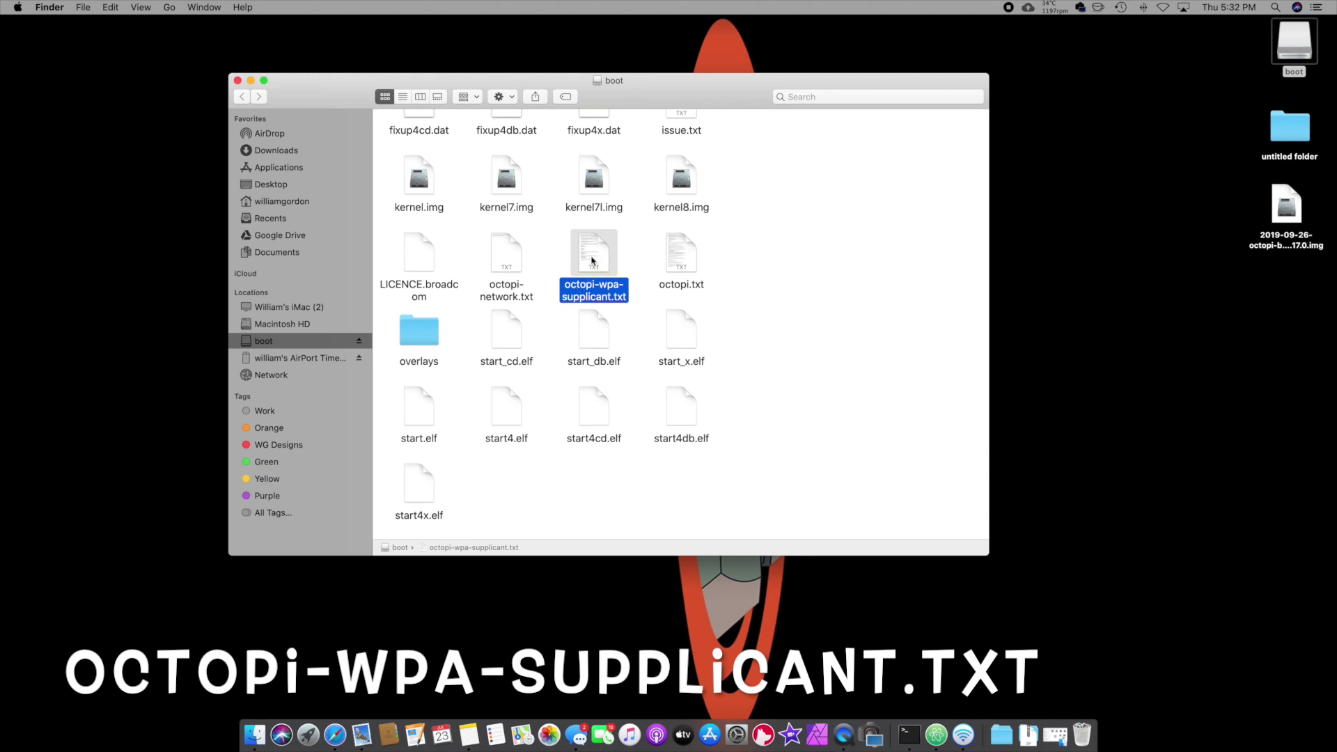
{"action": "right_click", "coordinate": [591, 256]}
{"action": "mouse_move", "coordinate": [653, 276]}
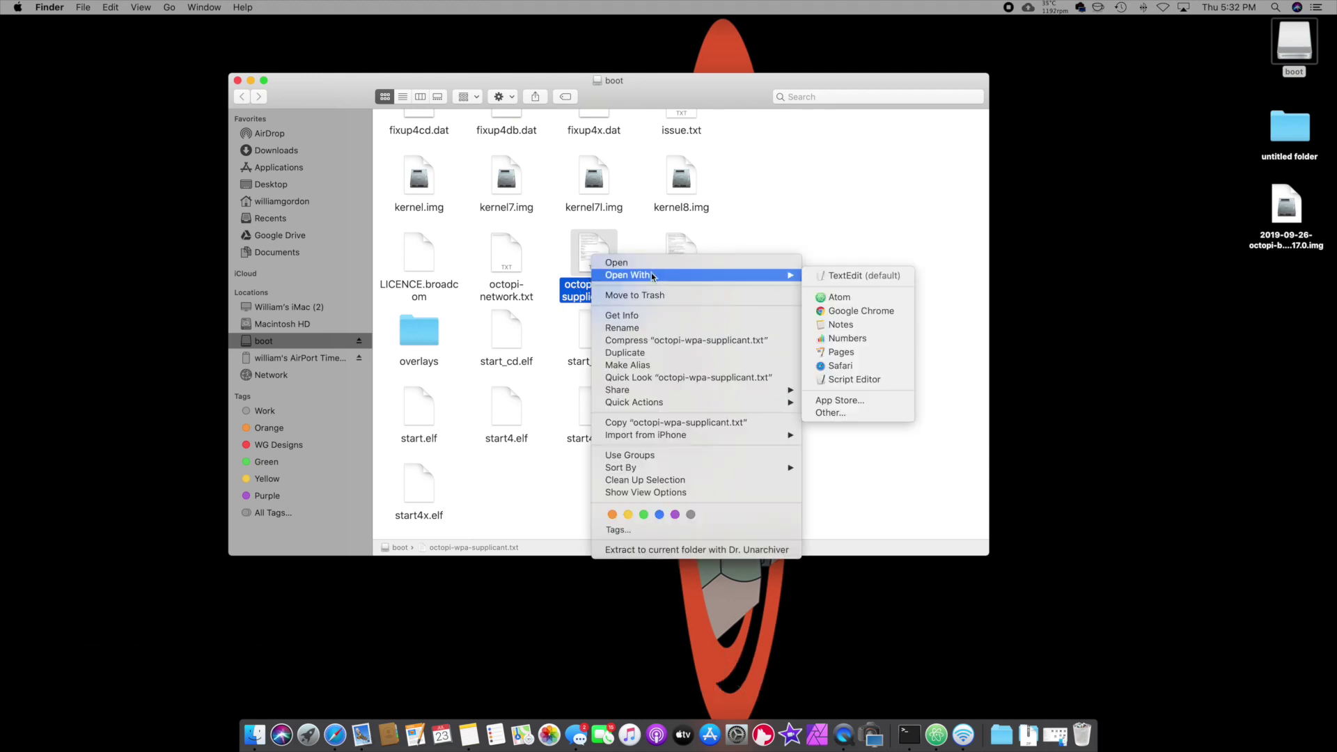
{"action": "left_click", "coordinate": [825, 295]}
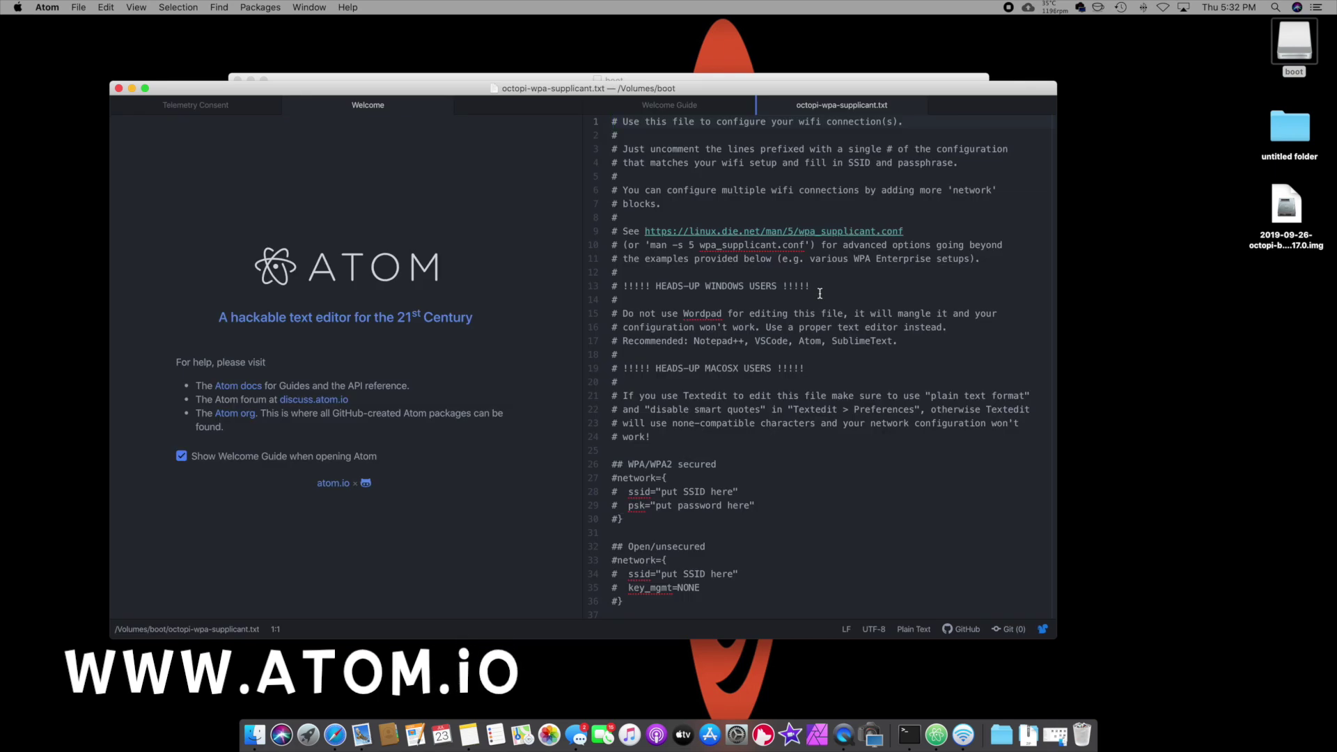
Remove the comment markers from the WPA/WPA2 ssid, psk and closing-brace lines (28–30)
{"action": "scroll", "coordinate": [742, 348], "scroll_direction": "down", "scroll_amount": 5}
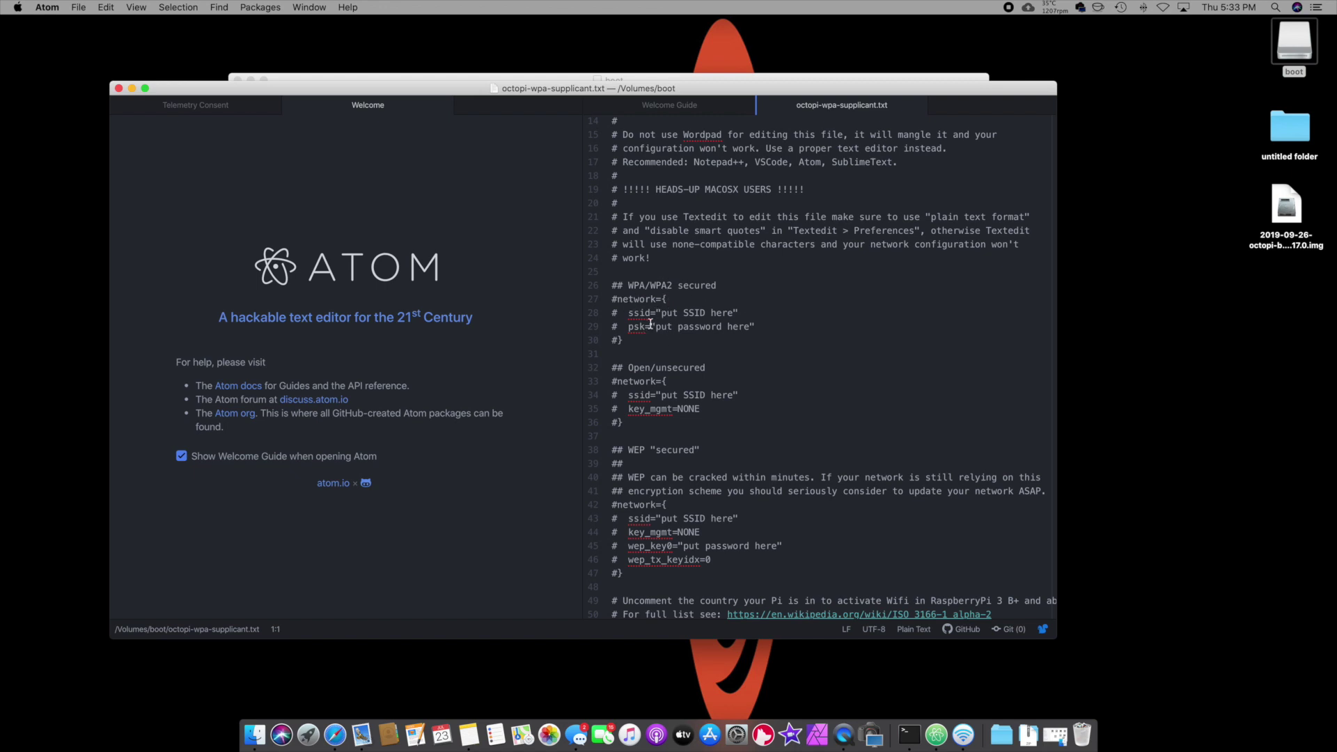
{"action": "left_click_drag", "start_coordinate": [623, 314], "coordinate": [613, 317]}
{"action": "key", "text": "BackSpace"}
{"action": "left_click_drag", "start_coordinate": [624, 328], "coordinate": [603, 328]}
{"action": "key", "text": "BackSpace"}
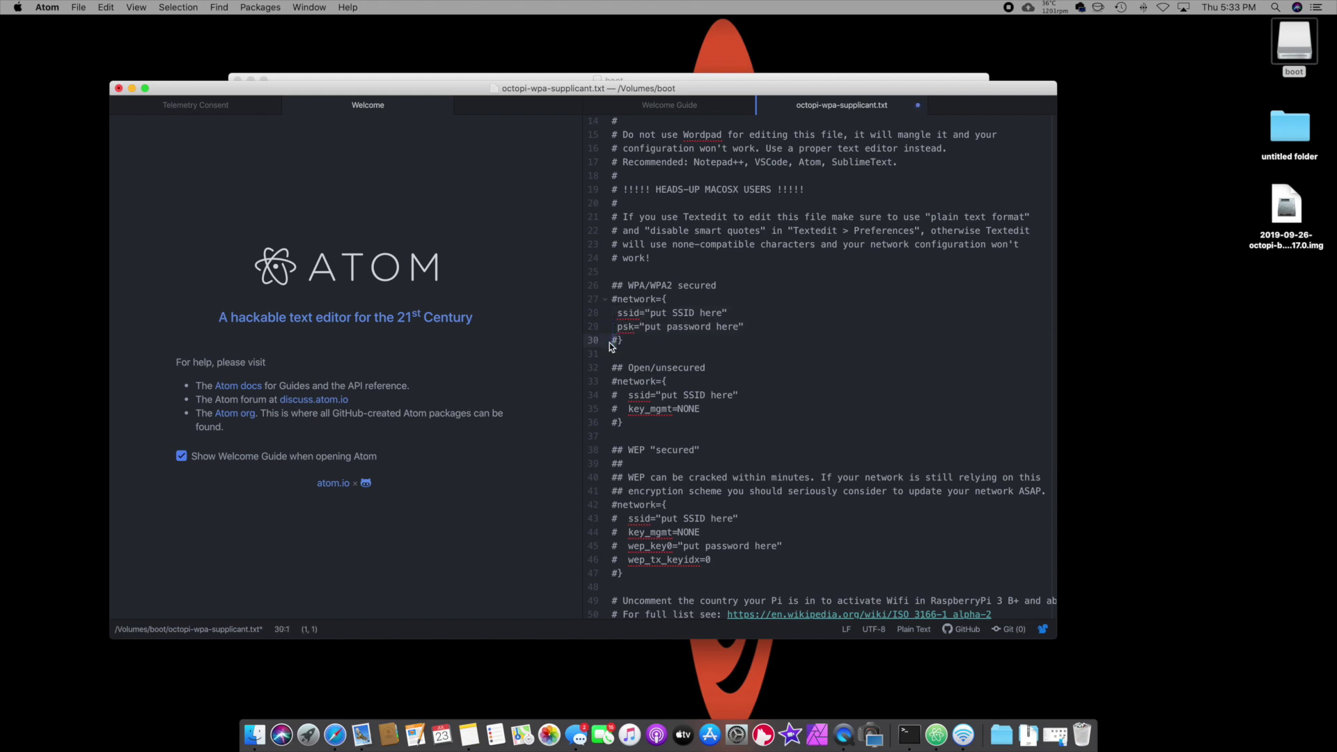
{"action": "key", "text": "BackSpace"}
{"action": "left_click", "coordinate": [704, 313]}
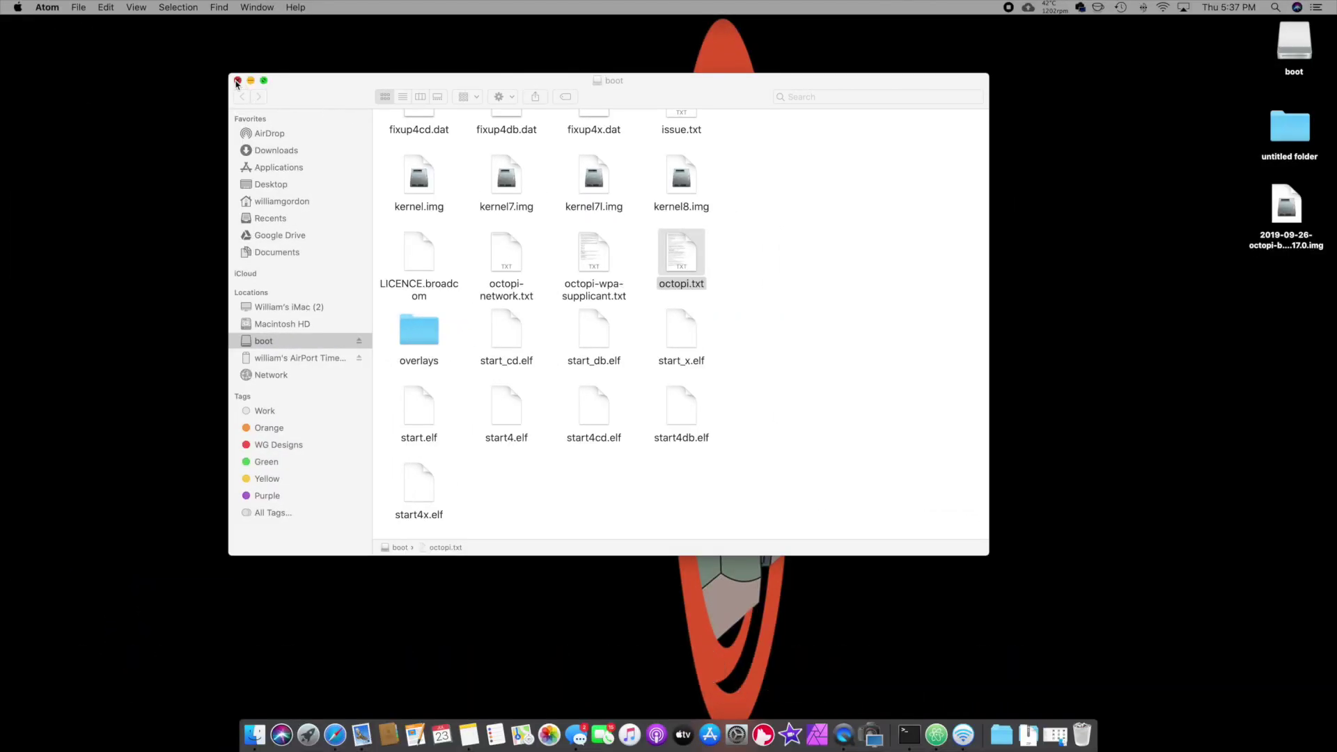
Close the boot volume window and eject the 'boot' disk from the desktop
{"action": "left_click", "coordinate": [237, 81]}
{"action": "right_click", "coordinate": [1305, 50]}
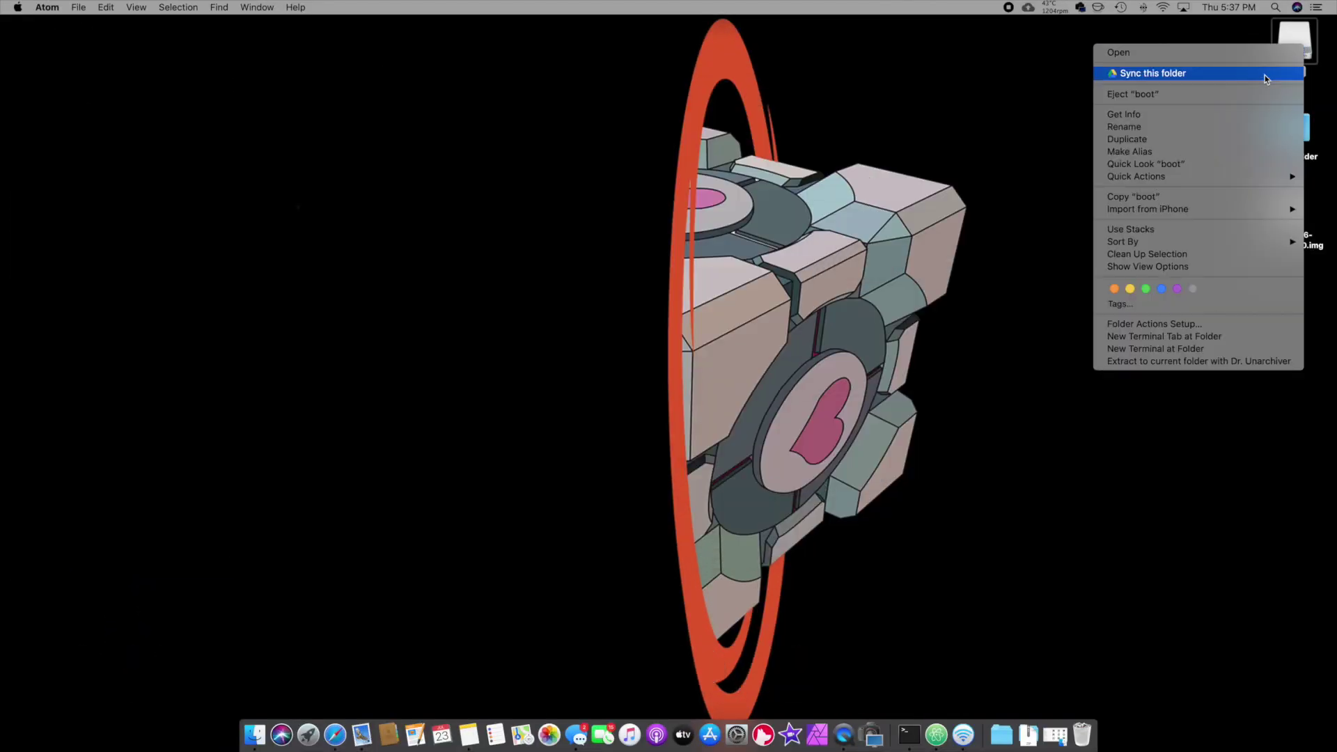
{"action": "left_click", "coordinate": [1243, 98]}
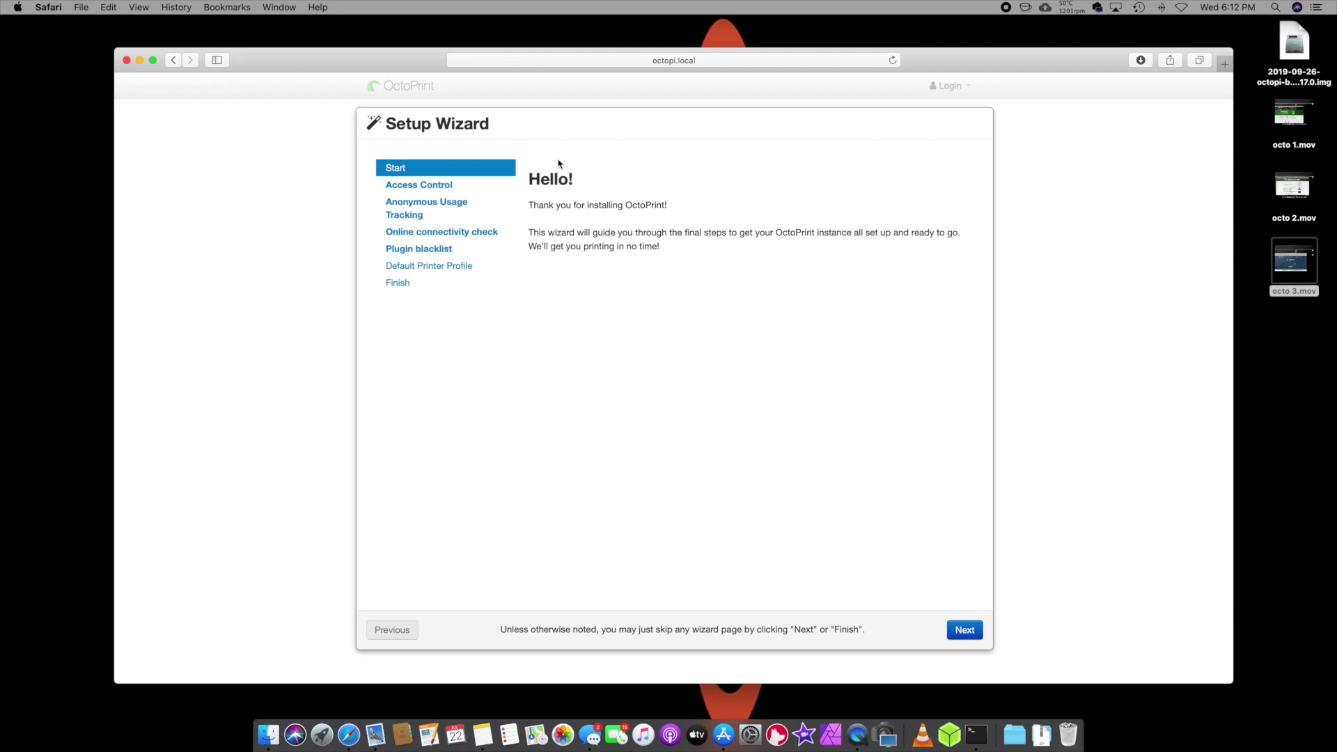
Keep access control enabled and turn on anonymous usage tracking in the Setup Wizard
{"action": "left_click", "coordinate": [965, 629]}
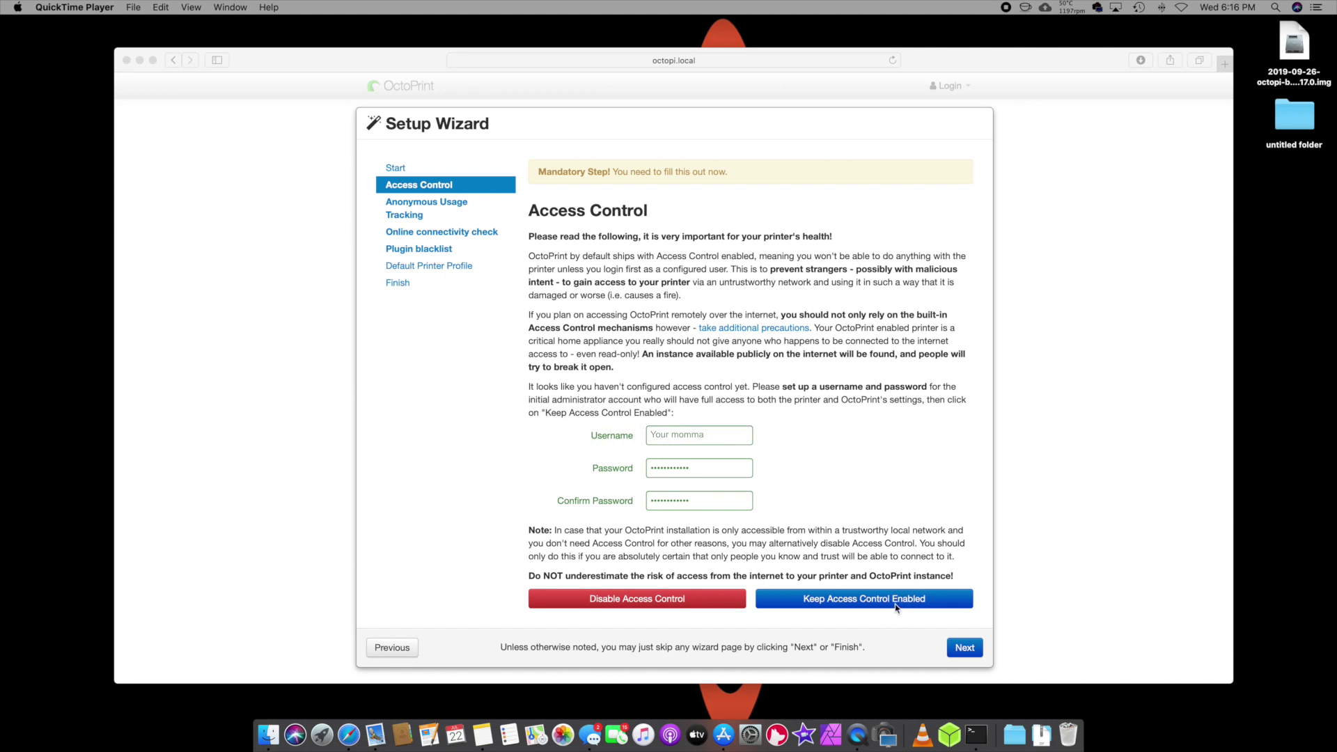
{"action": "left_click", "coordinate": [801, 599]}
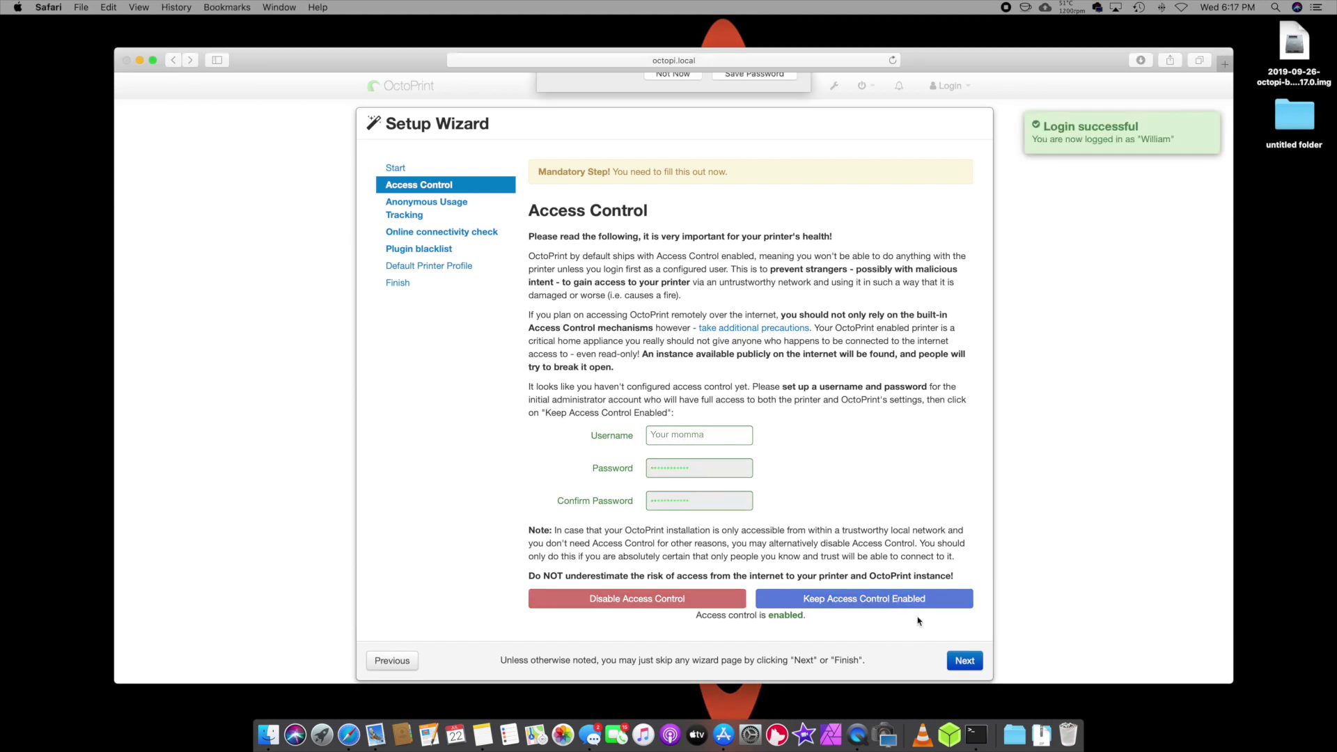
{"action": "left_click", "coordinate": [966, 661]}
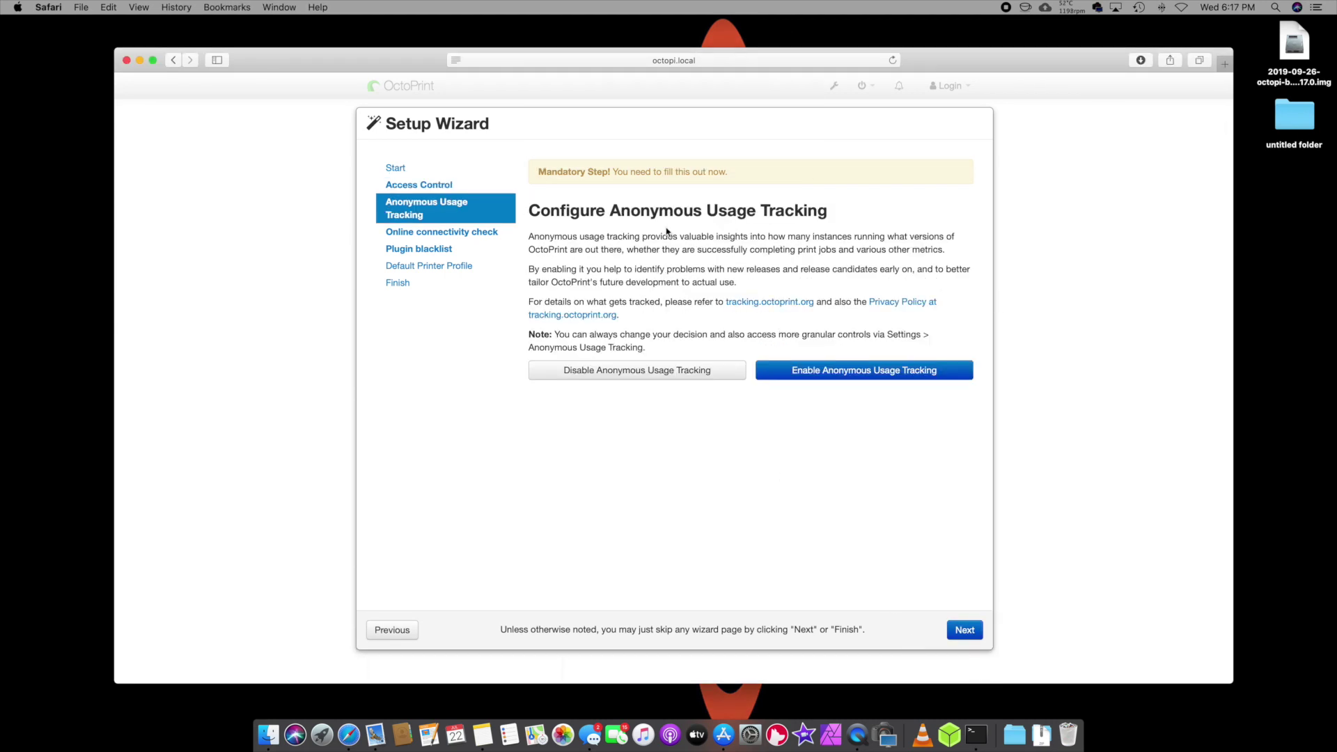
{"action": "left_click", "coordinate": [861, 376]}
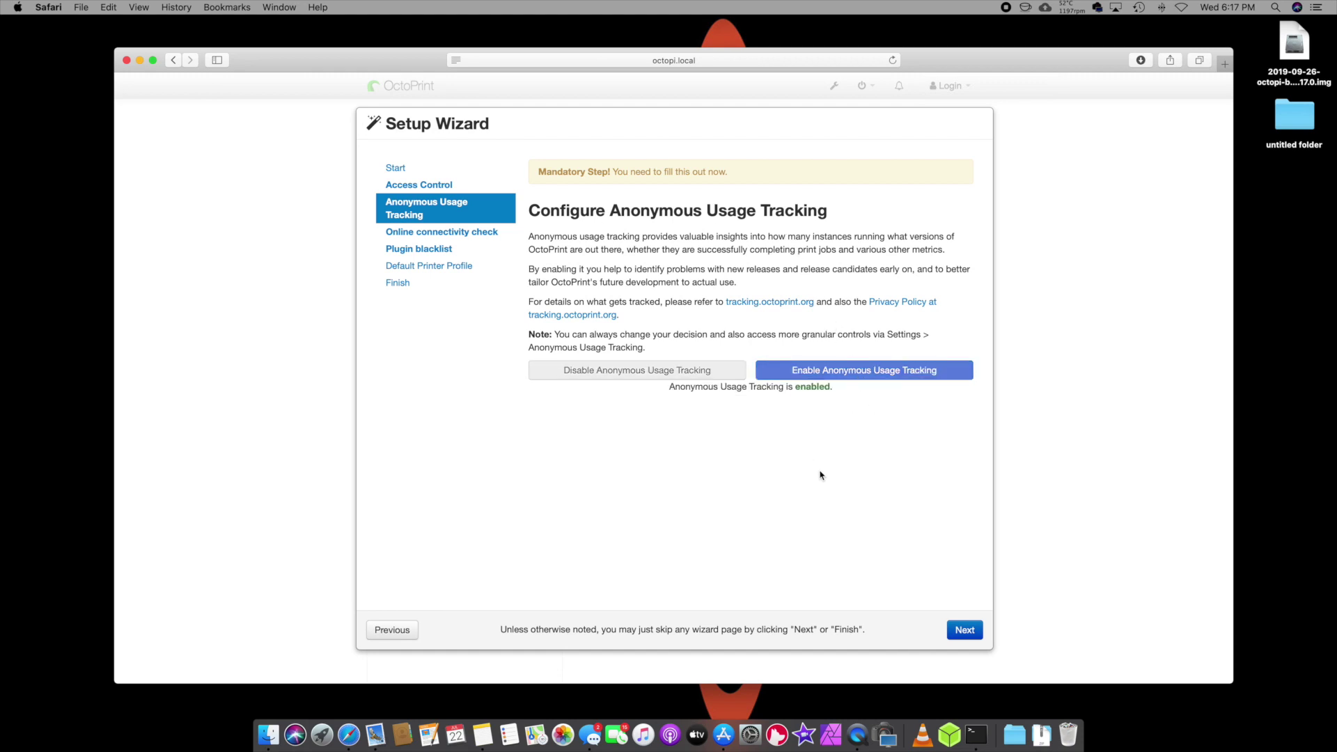
Test the host and port, enable the connectivity check, and move to the plugin blacklist step
{"action": "left_click", "coordinate": [964, 629]}
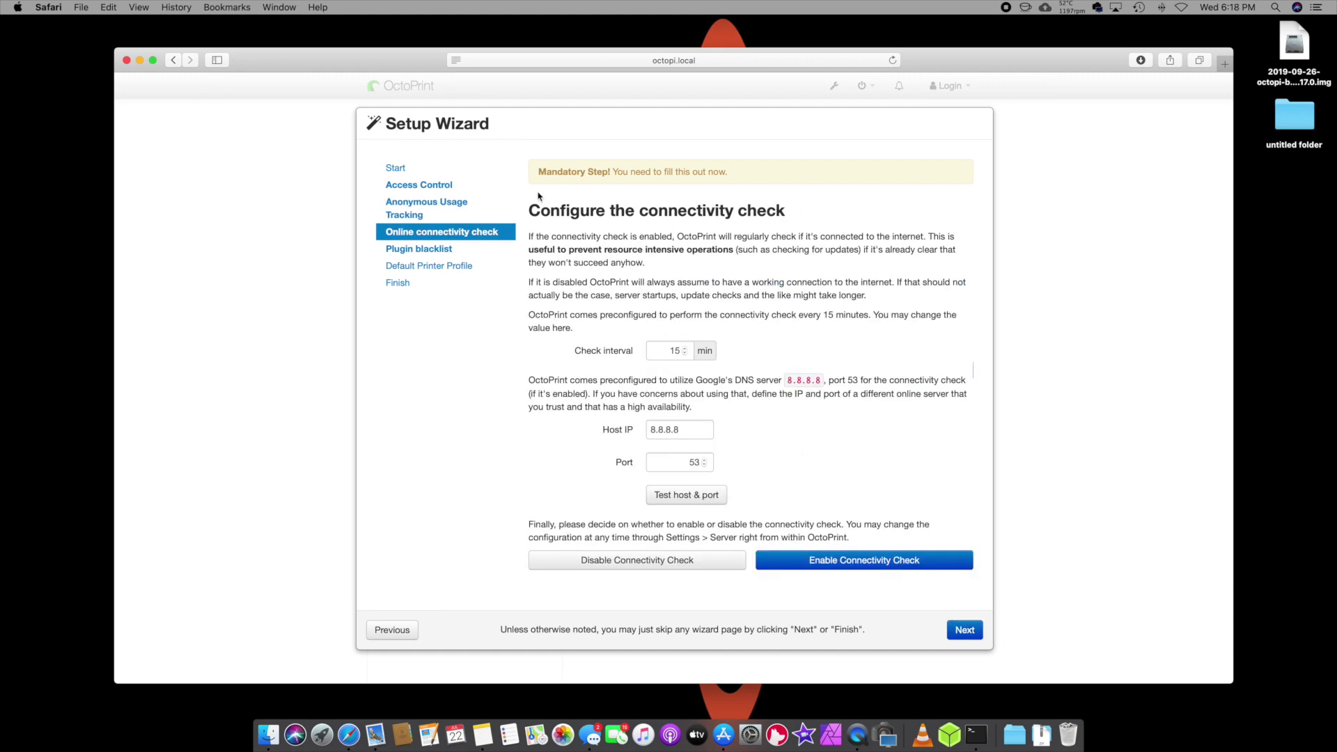
{"action": "left_click", "coordinate": [686, 495]}
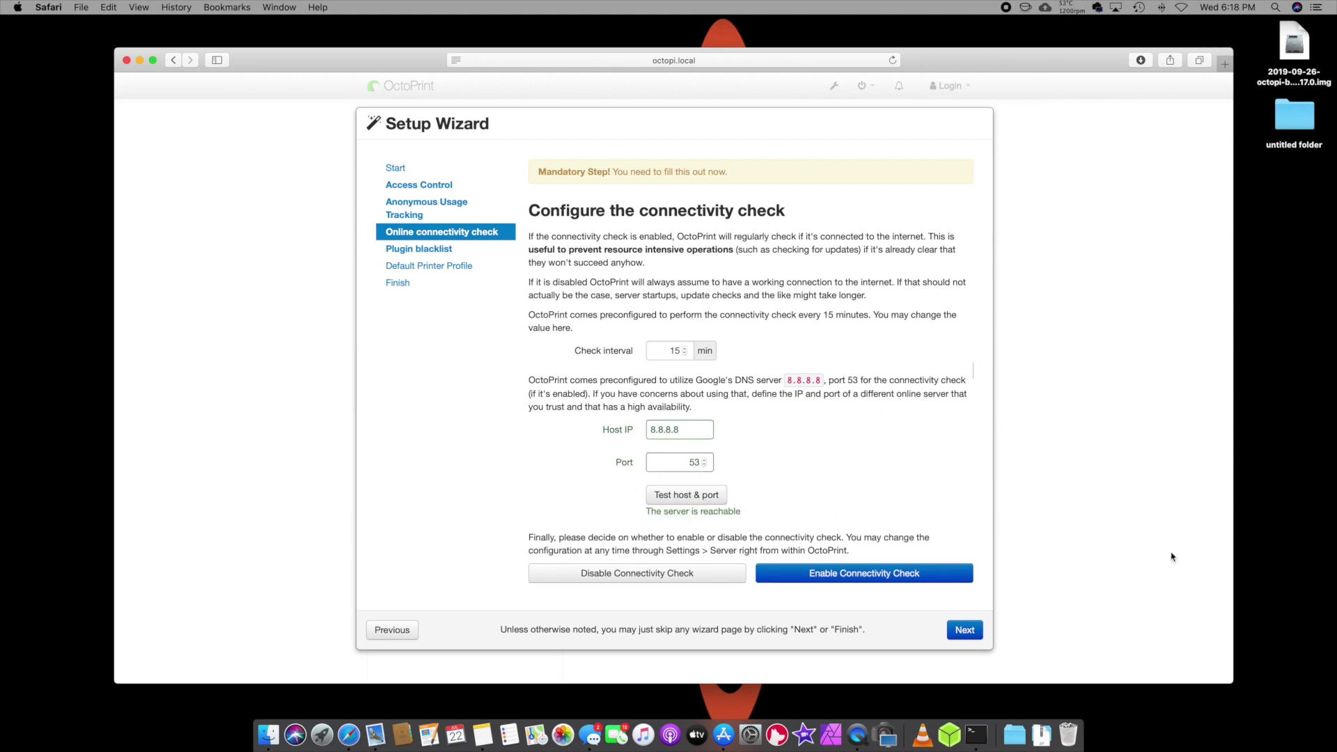
{"action": "left_click", "coordinate": [859, 575]}
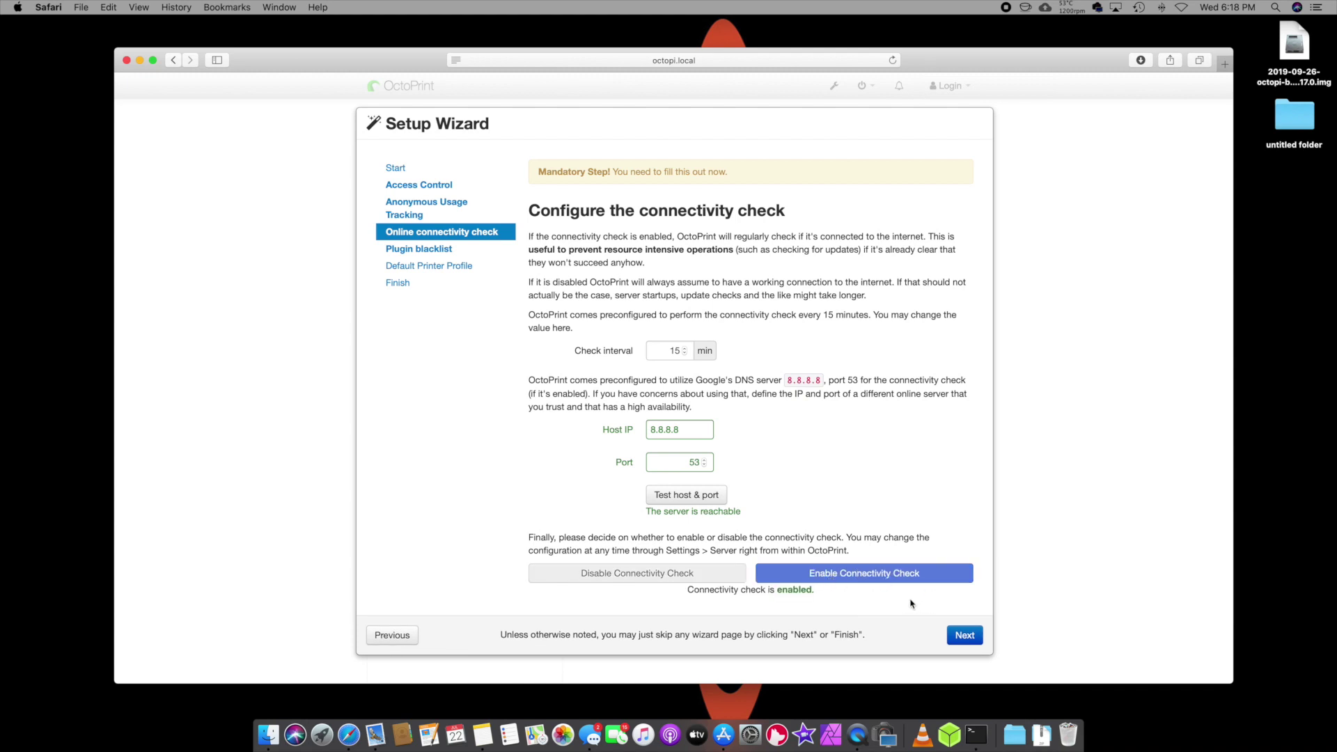
{"action": "left_click", "coordinate": [965, 635]}
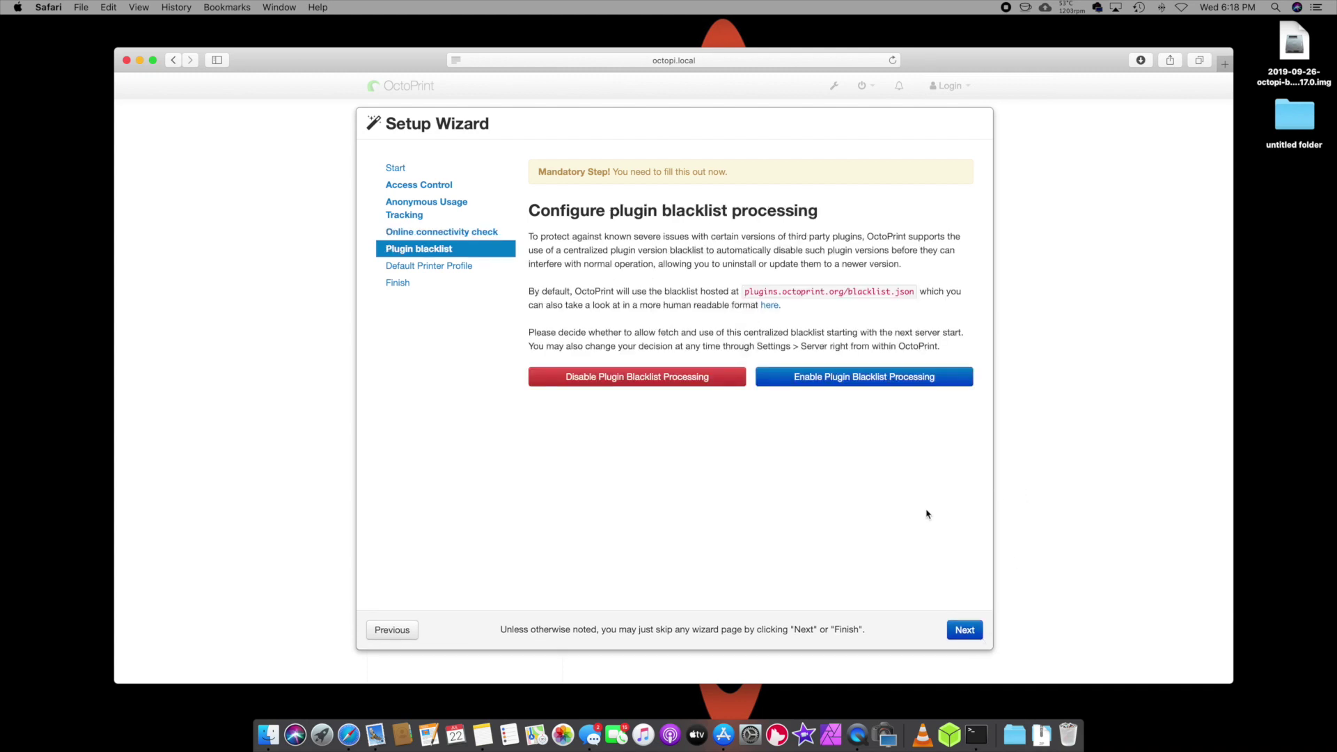
Enable plugin blacklist processing and continue to the printer profile step
{"action": "left_click", "coordinate": [862, 381]}
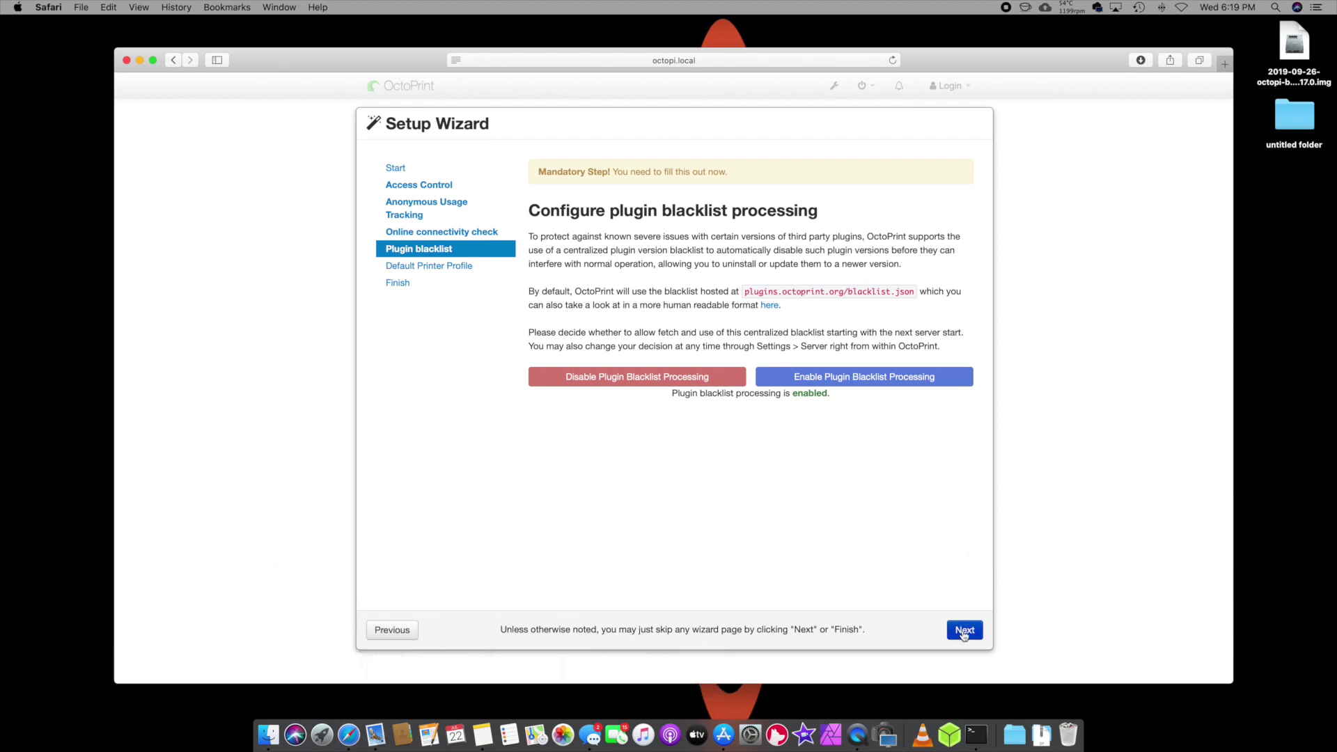
{"action": "left_click", "coordinate": [966, 630]}
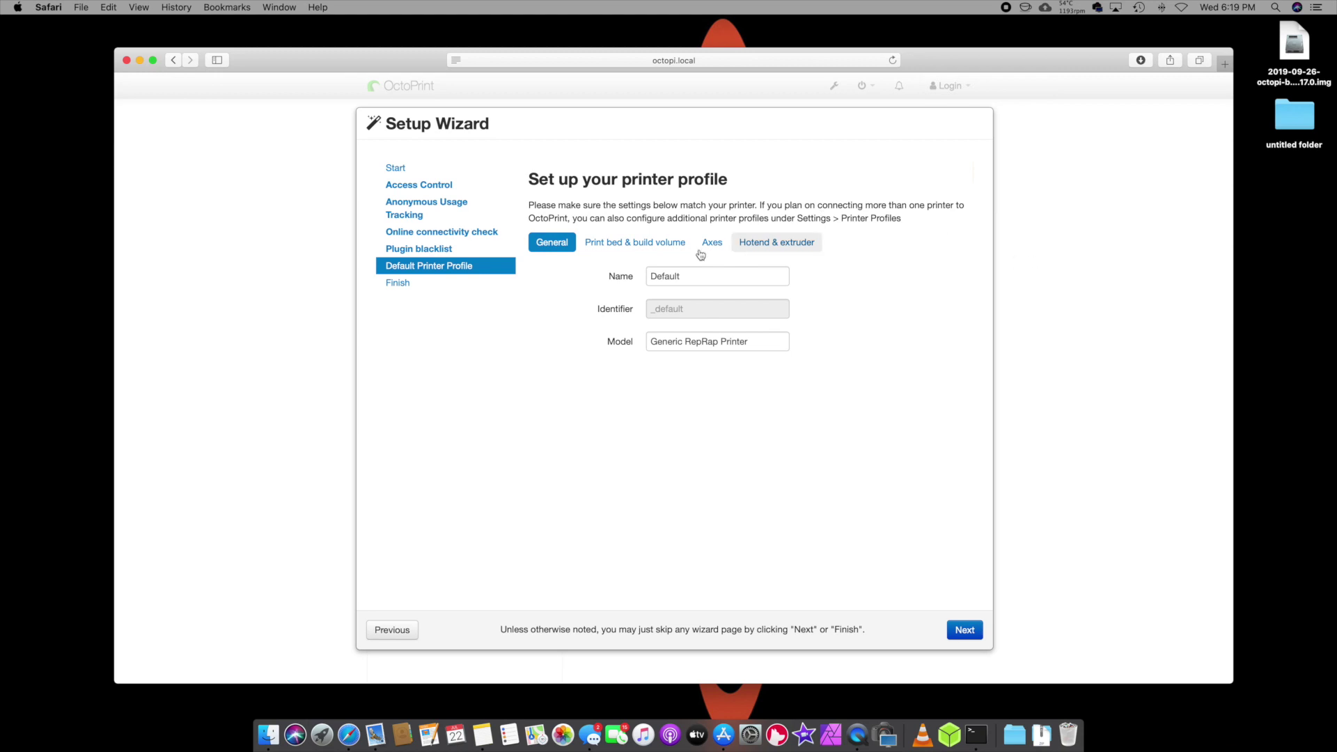
Replace the Default profile's name and model with 'ender 3' and continue to the finish page
{"action": "left_click", "coordinate": [702, 279]}
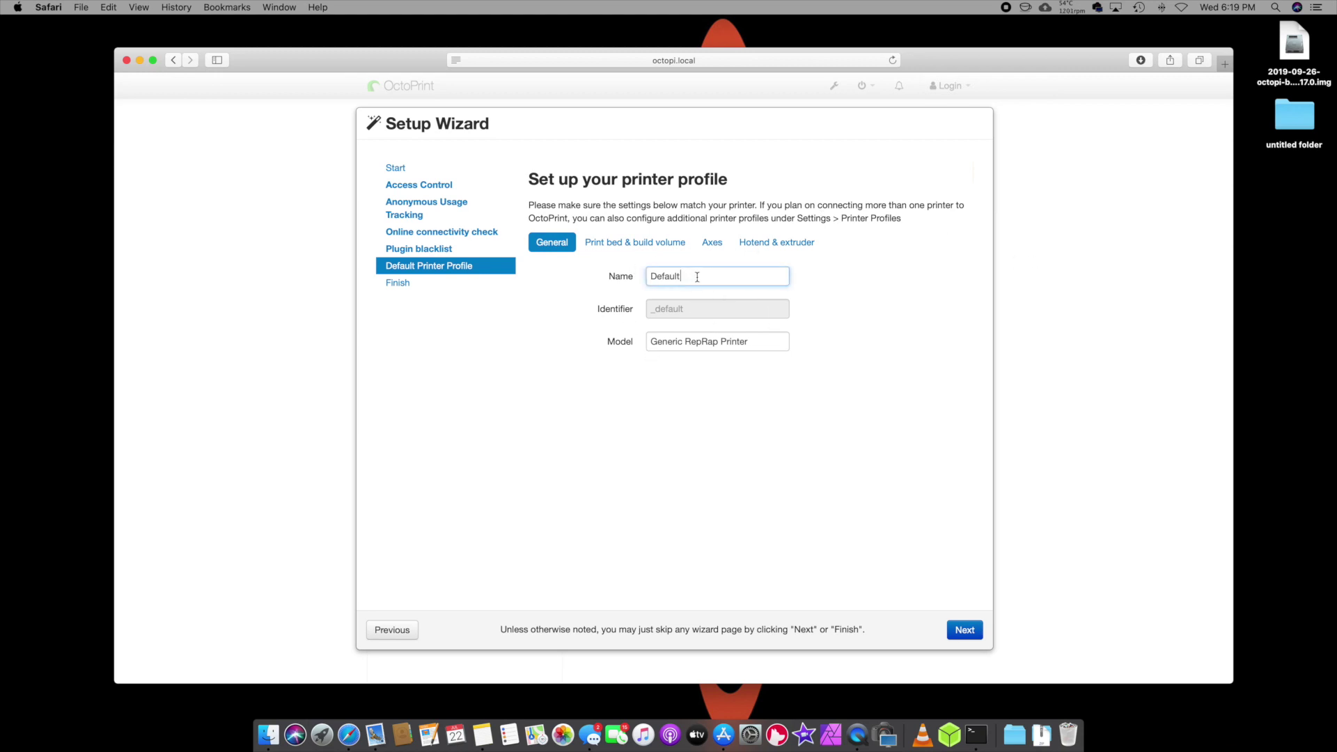
{"action": "key", "text": "super+a"}
{"action": "type", "text": "en"}
{"action": "key", "text": "Tab"}
{"action": "type", "text": "ende"}
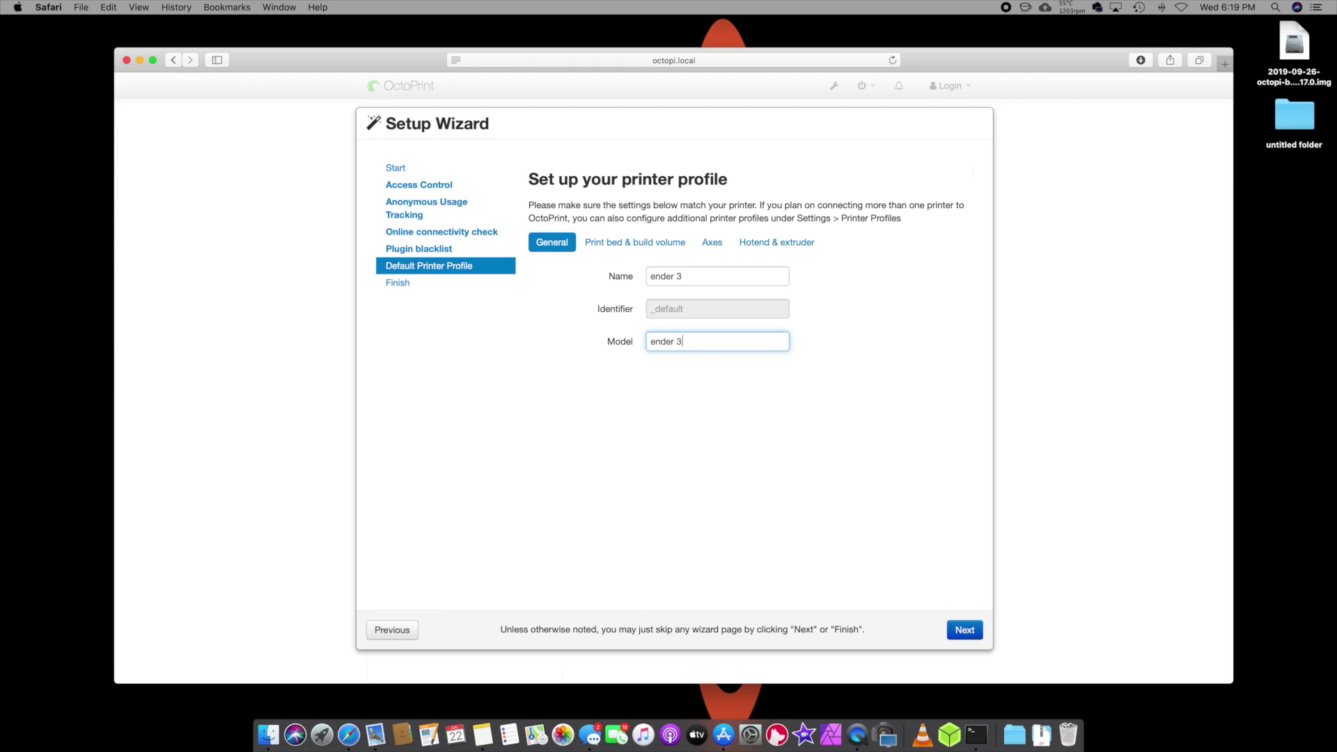
{"action": "left_click", "coordinate": [965, 629]}
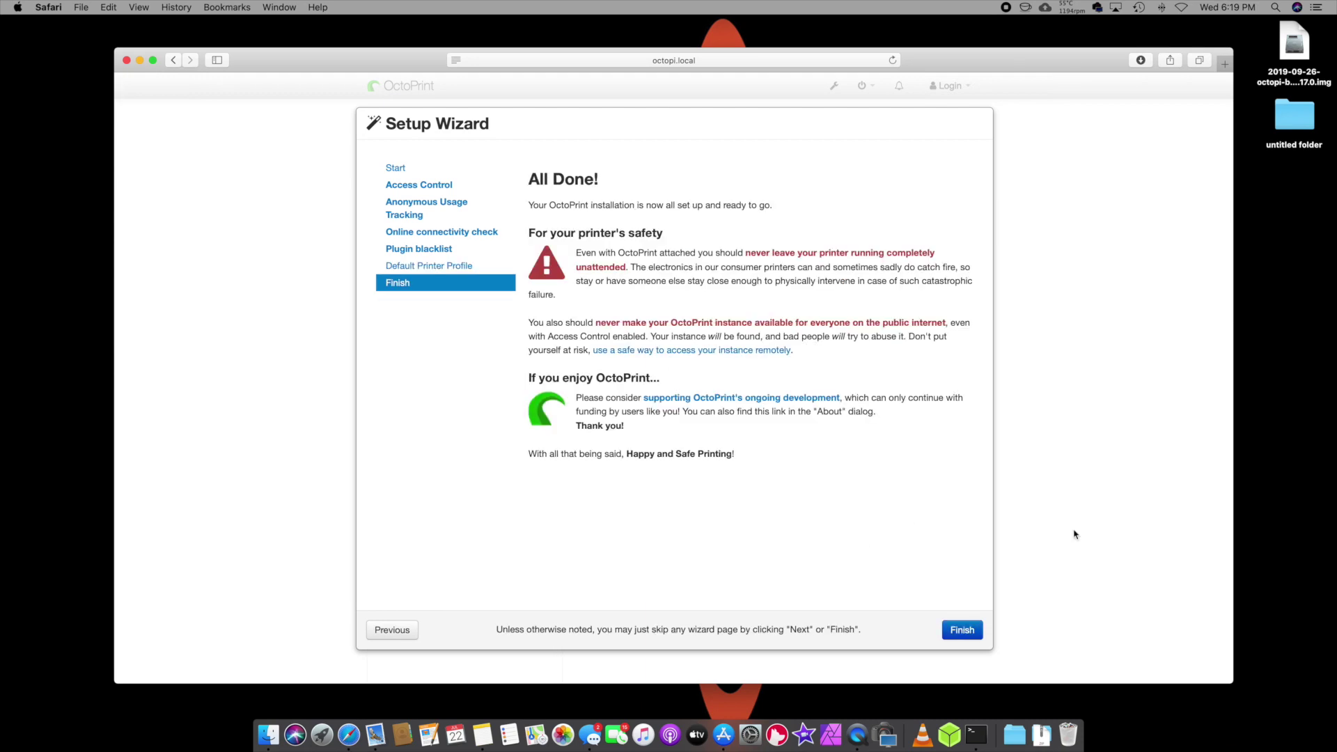
Finish the wizard, enable auto-connect on startup, and connect the printer until it reports Operational
{"action": "left_click", "coordinate": [964, 629]}
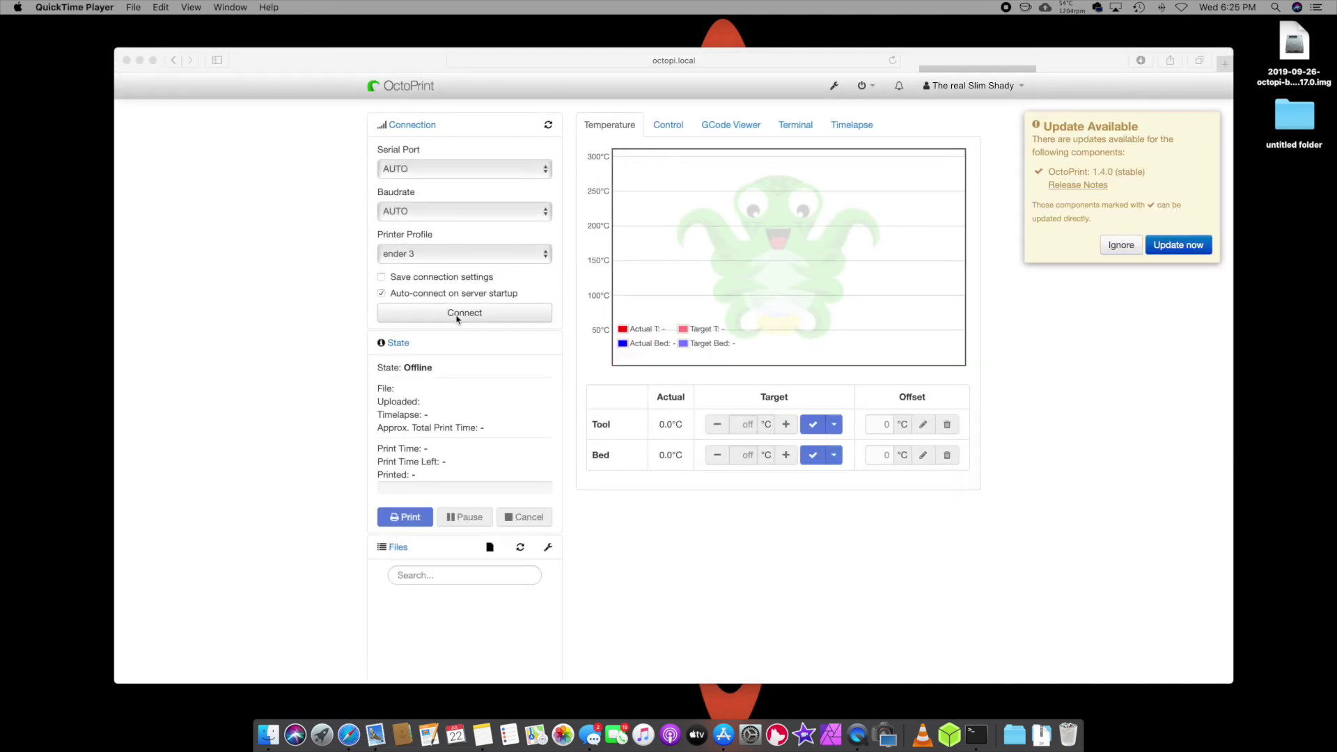
{"action": "left_click", "coordinate": [463, 314]}
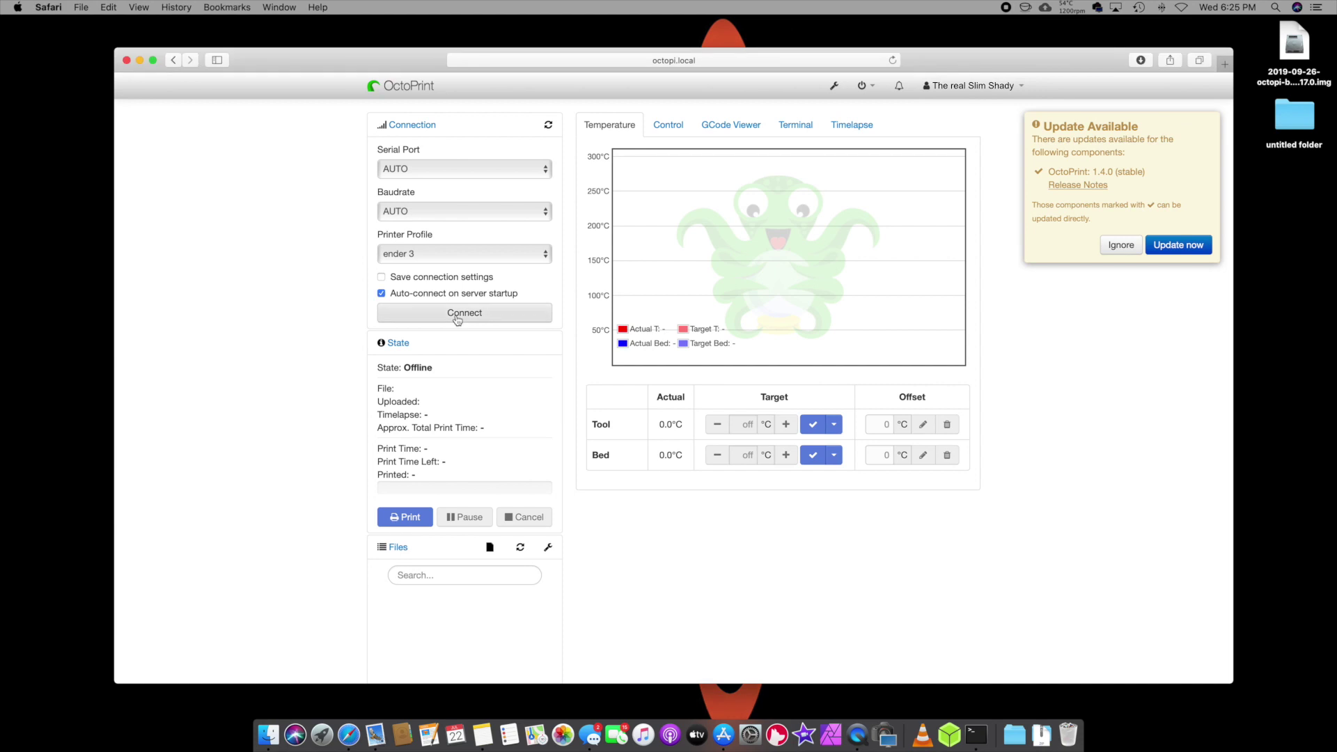
{"action": "left_click", "coordinate": [463, 314]}
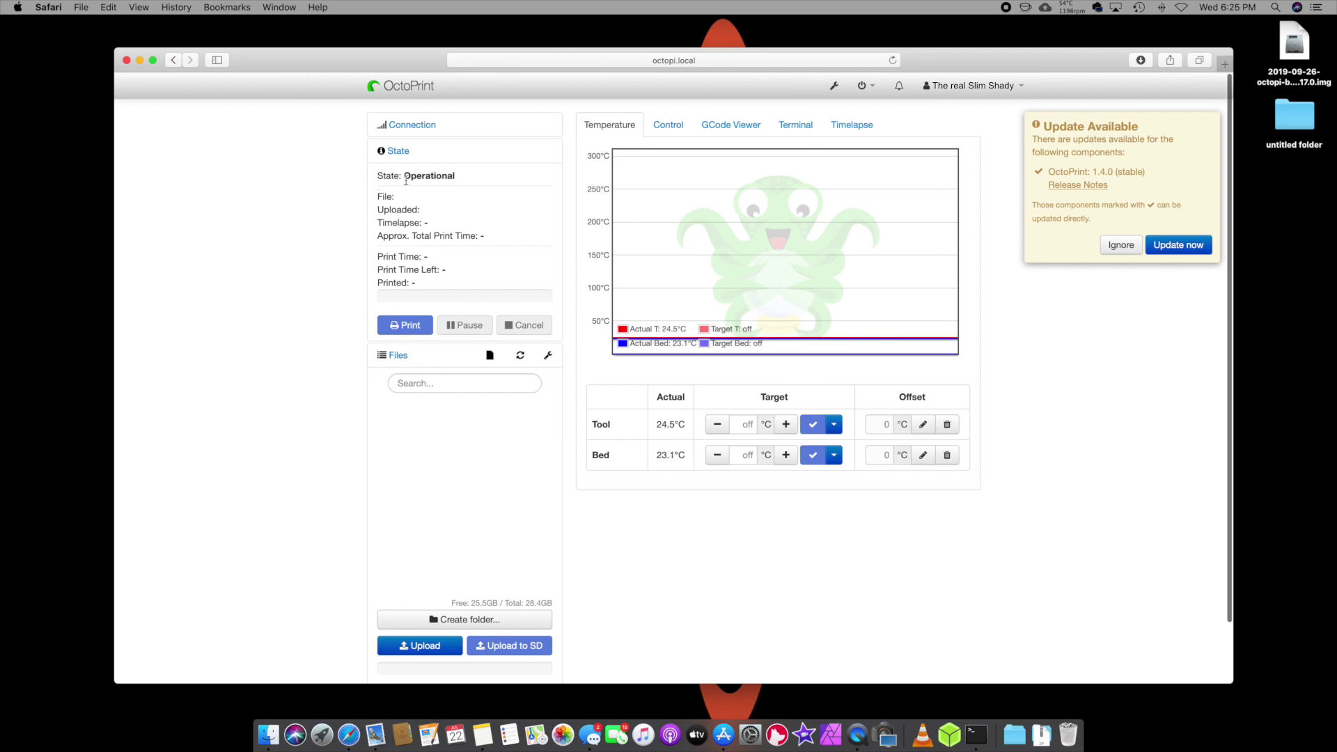
{"action": "left_click", "coordinate": [670, 127]}
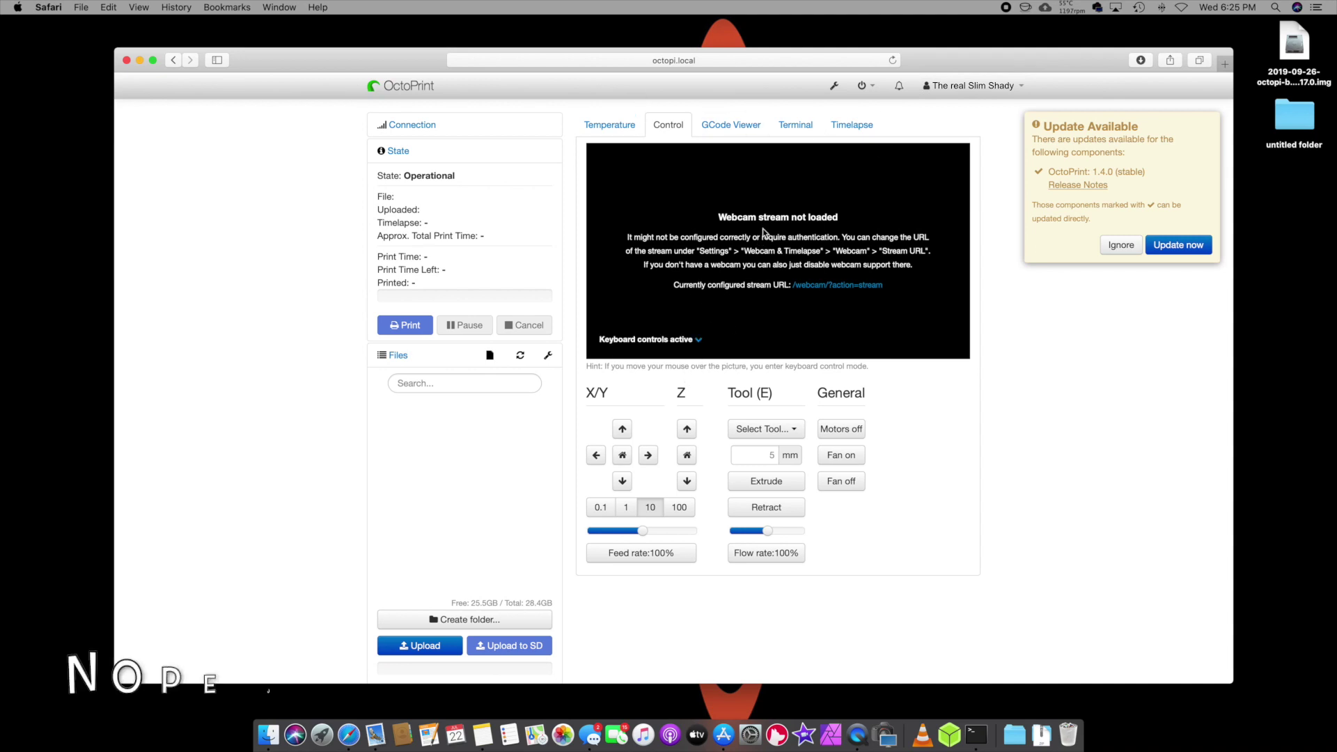
{"action": "mouse_move", "coordinate": [620, 335]}
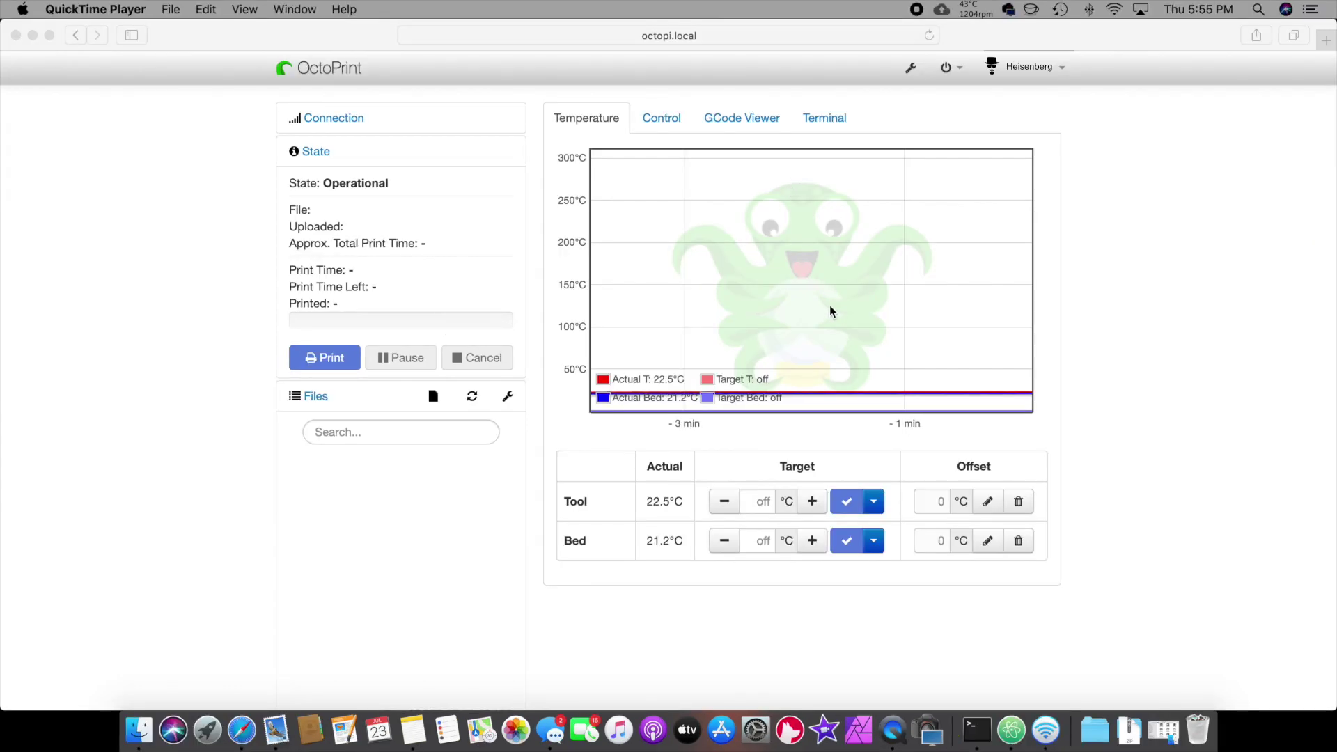
Check the user account and system power menus, leaving both unchanged
{"action": "left_click", "coordinate": [1024, 67]}
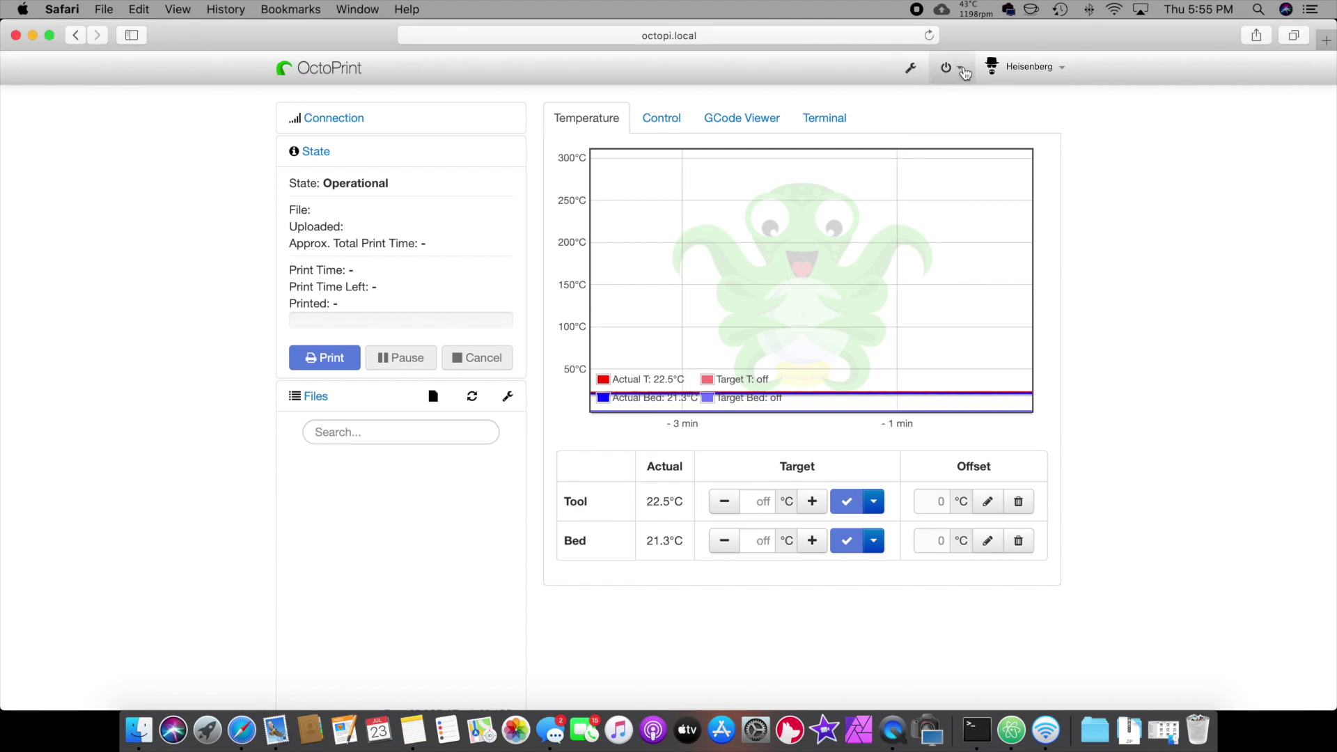
{"action": "left_click", "coordinate": [962, 68]}
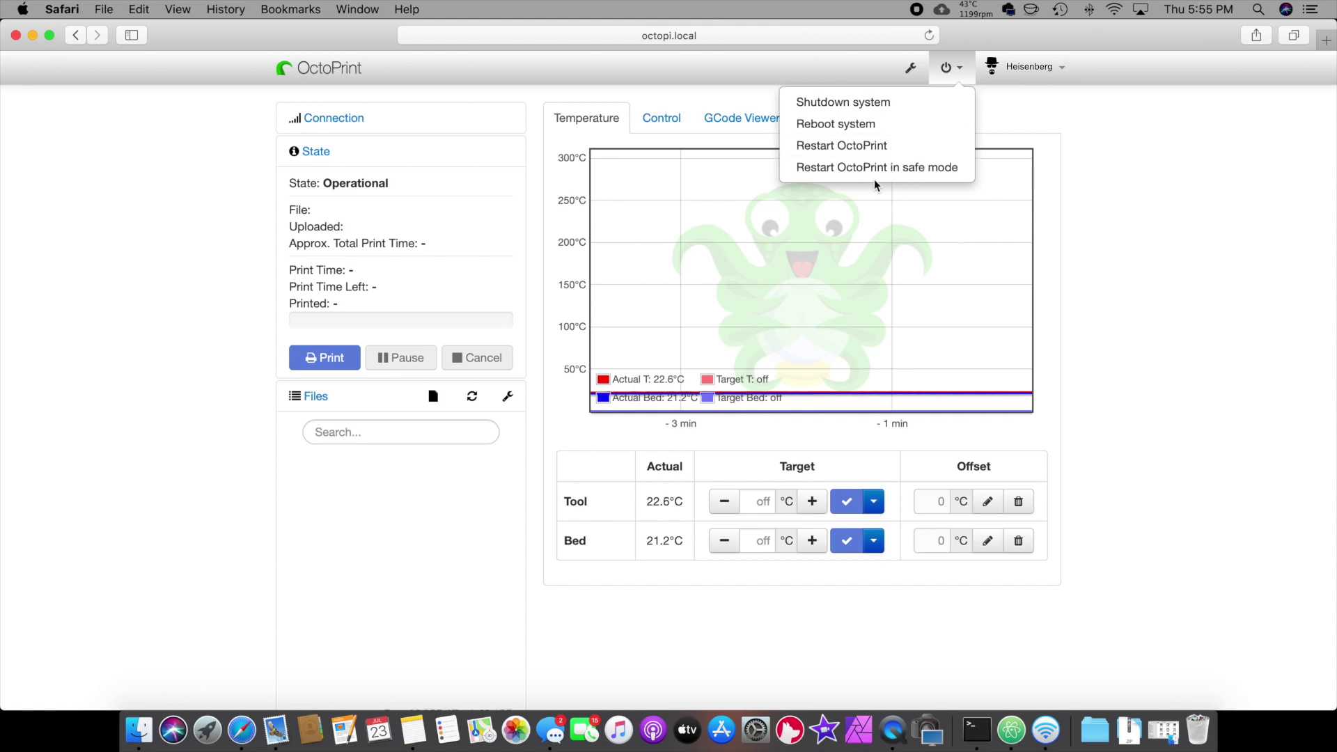
{"action": "left_click", "coordinate": [1008, 113]}
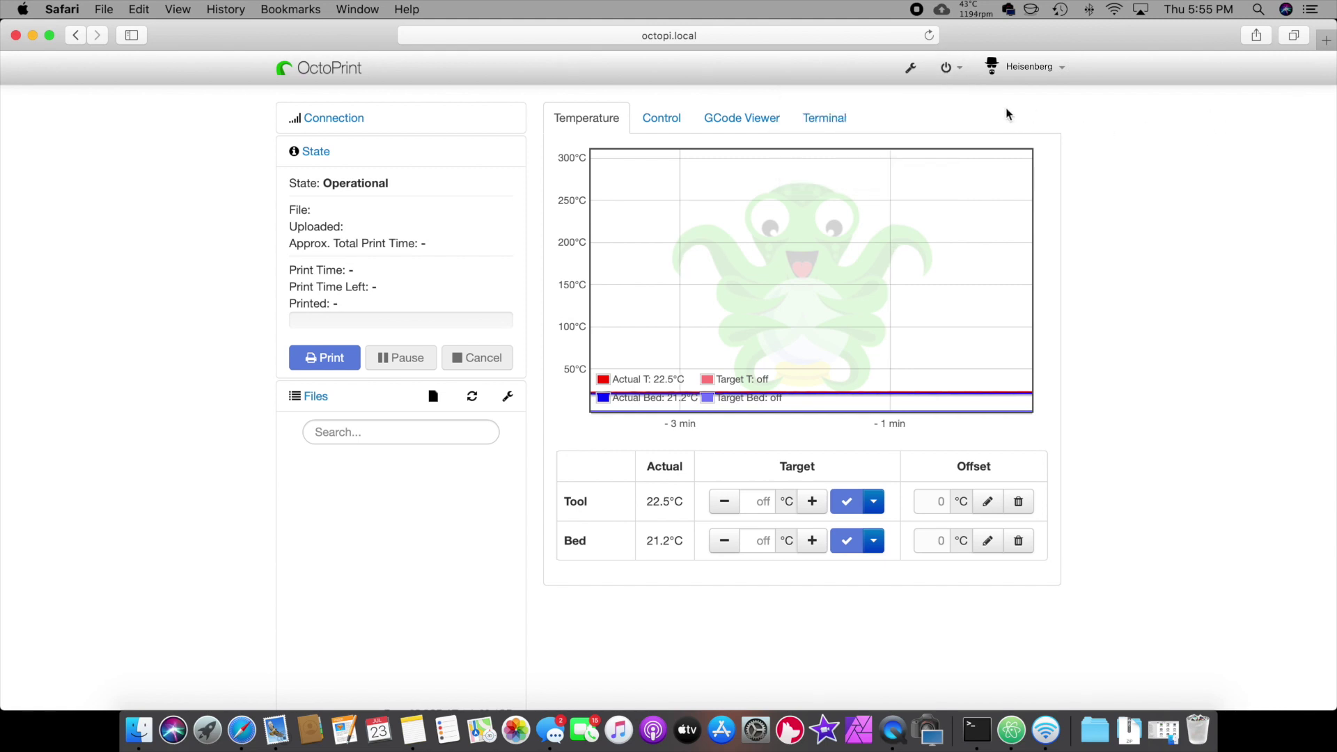
Open OctoPrint Settings, view Webcam & Timelapse, and scroll the navigation toward Plugin Manager
{"action": "left_click", "coordinate": [912, 75]}
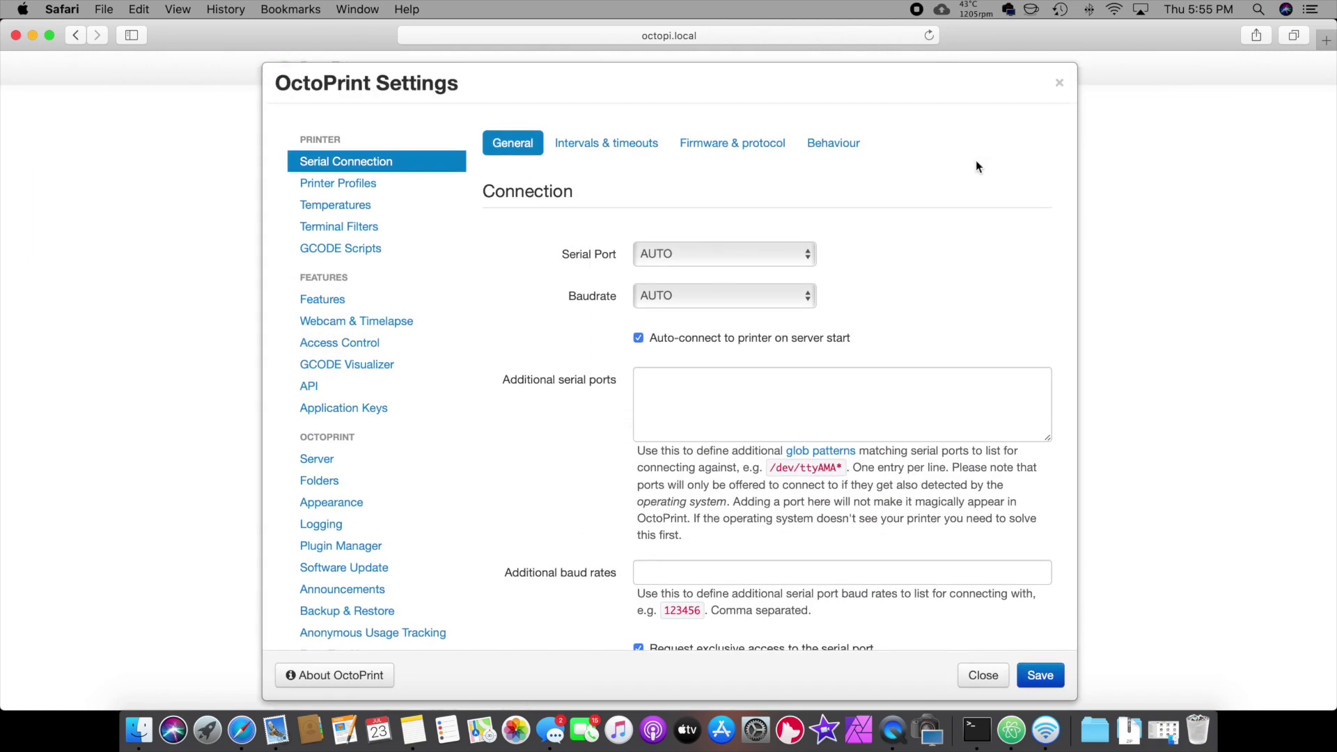
{"action": "scroll", "coordinate": [422, 419], "scroll_direction": "down", "scroll_amount": 7}
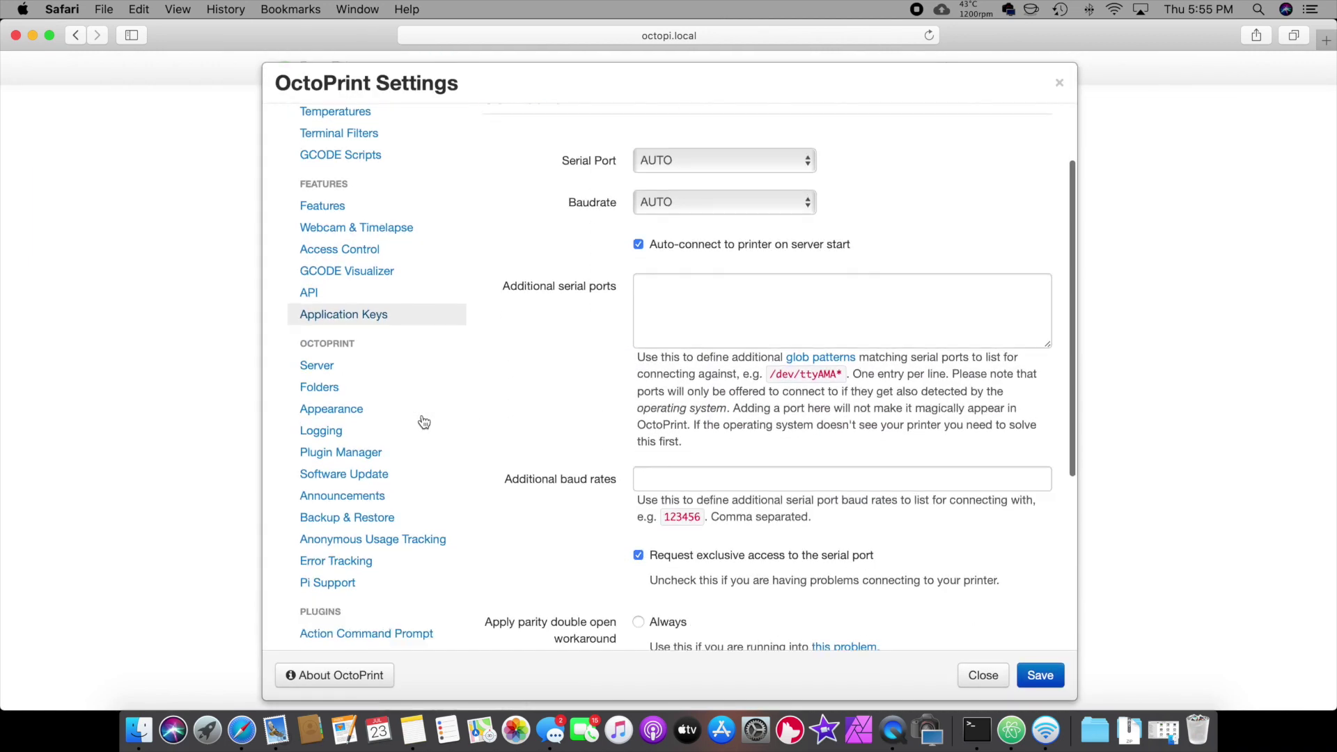
{"action": "scroll", "coordinate": [395, 315], "scroll_direction": "up", "scroll_amount": 7}
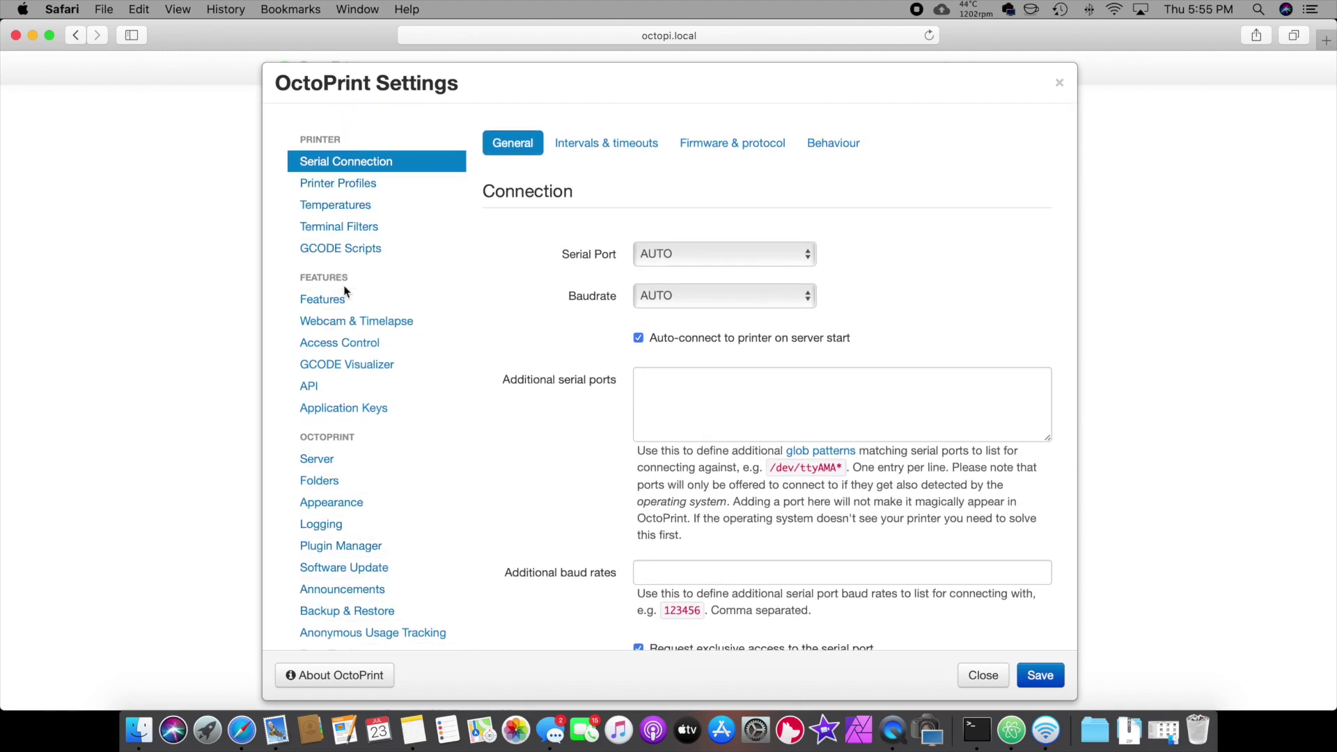
{"action": "left_click", "coordinate": [349, 326]}
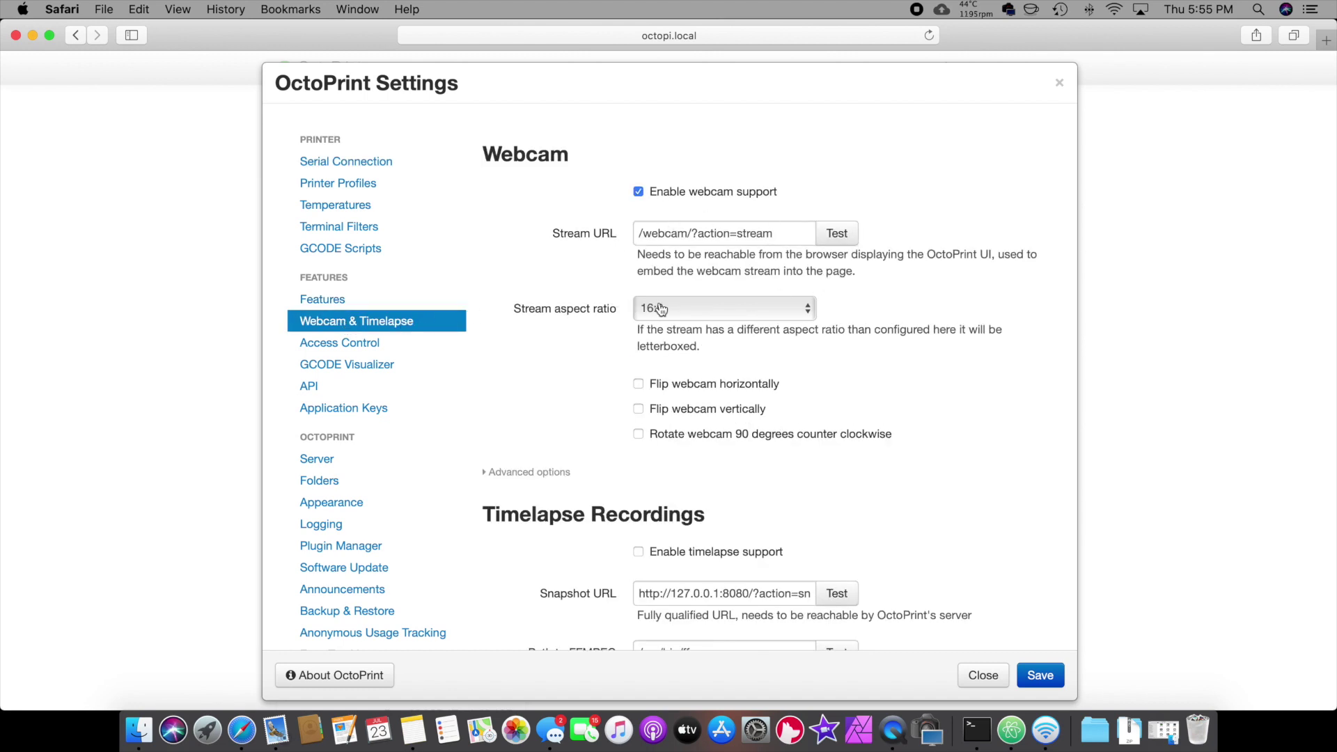
{"action": "scroll", "coordinate": [766, 492], "scroll_direction": "down", "scroll_amount": 3}
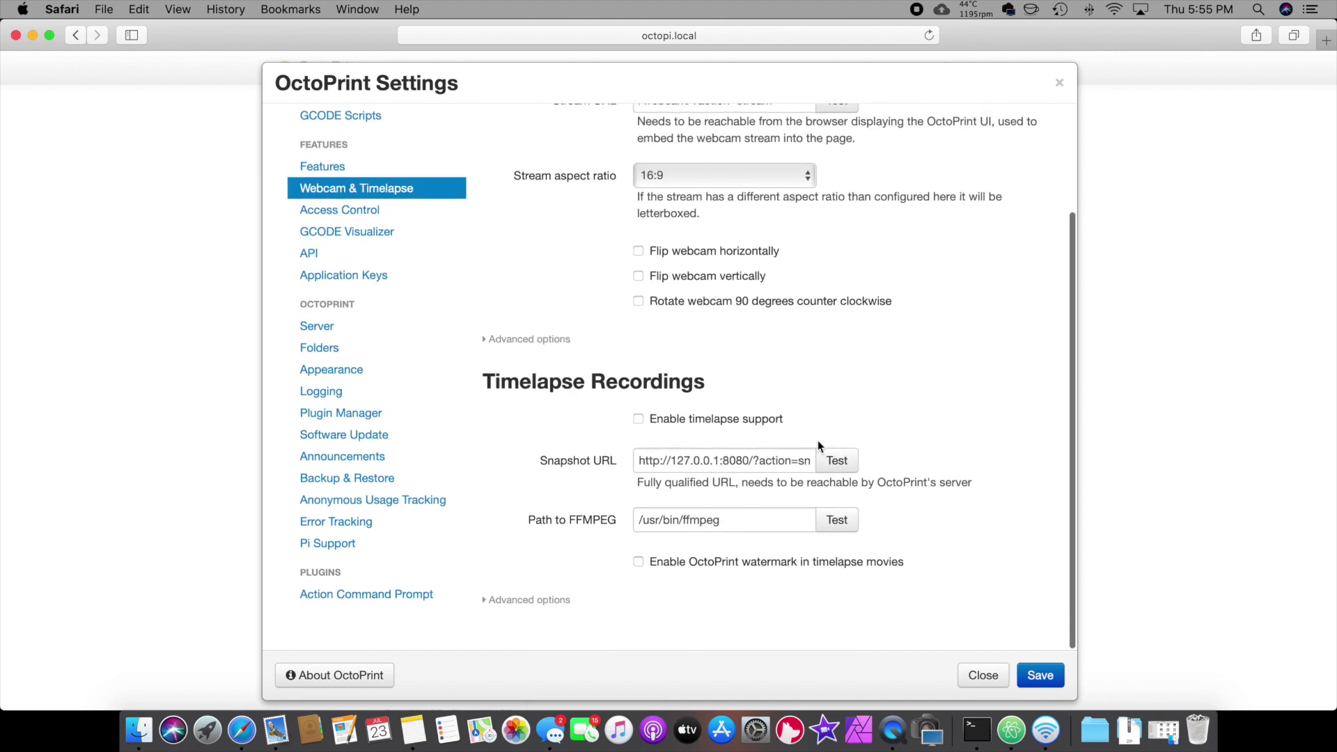
{"action": "scroll", "coordinate": [818, 440], "scroll_direction": "up", "scroll_amount": 3}
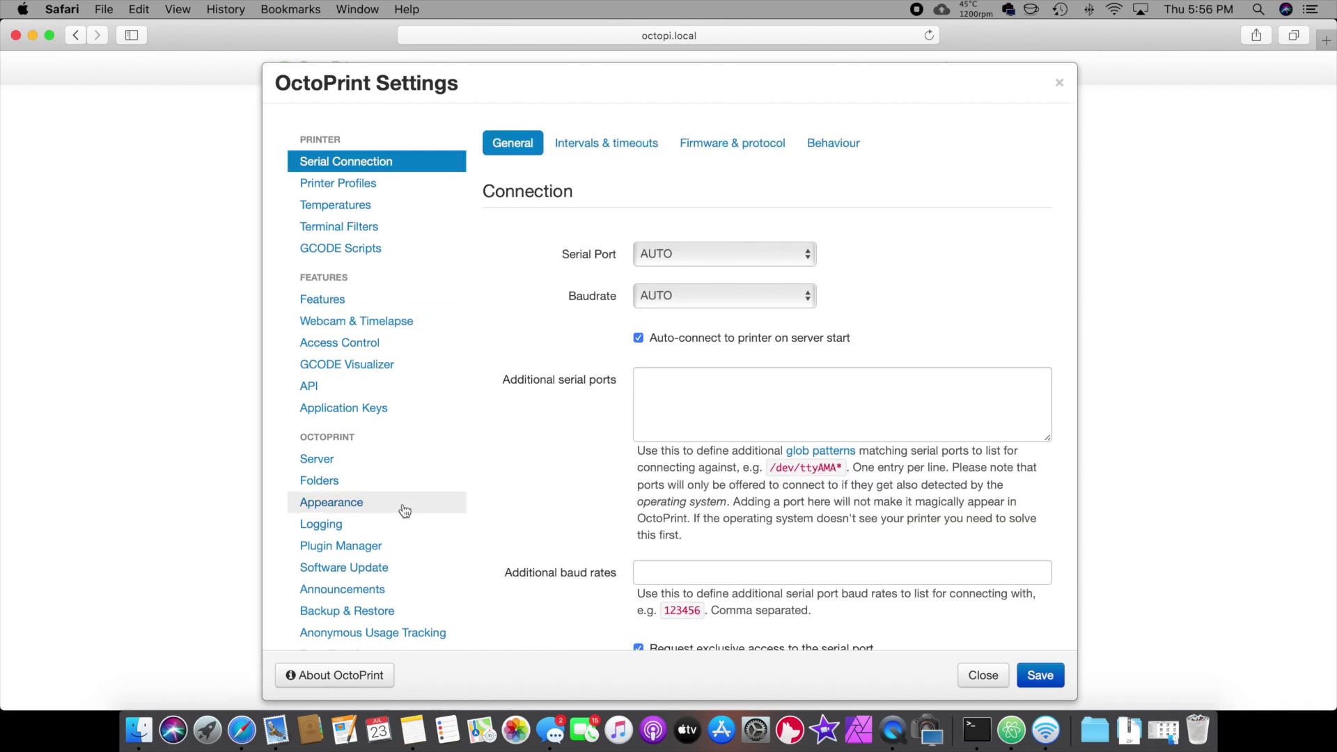
{"action": "scroll", "coordinate": [358, 543], "scroll_direction": "down", "scroll_amount": 5}
{"action": "scroll", "coordinate": [374, 349], "scroll_direction": "up", "scroll_amount": 5}
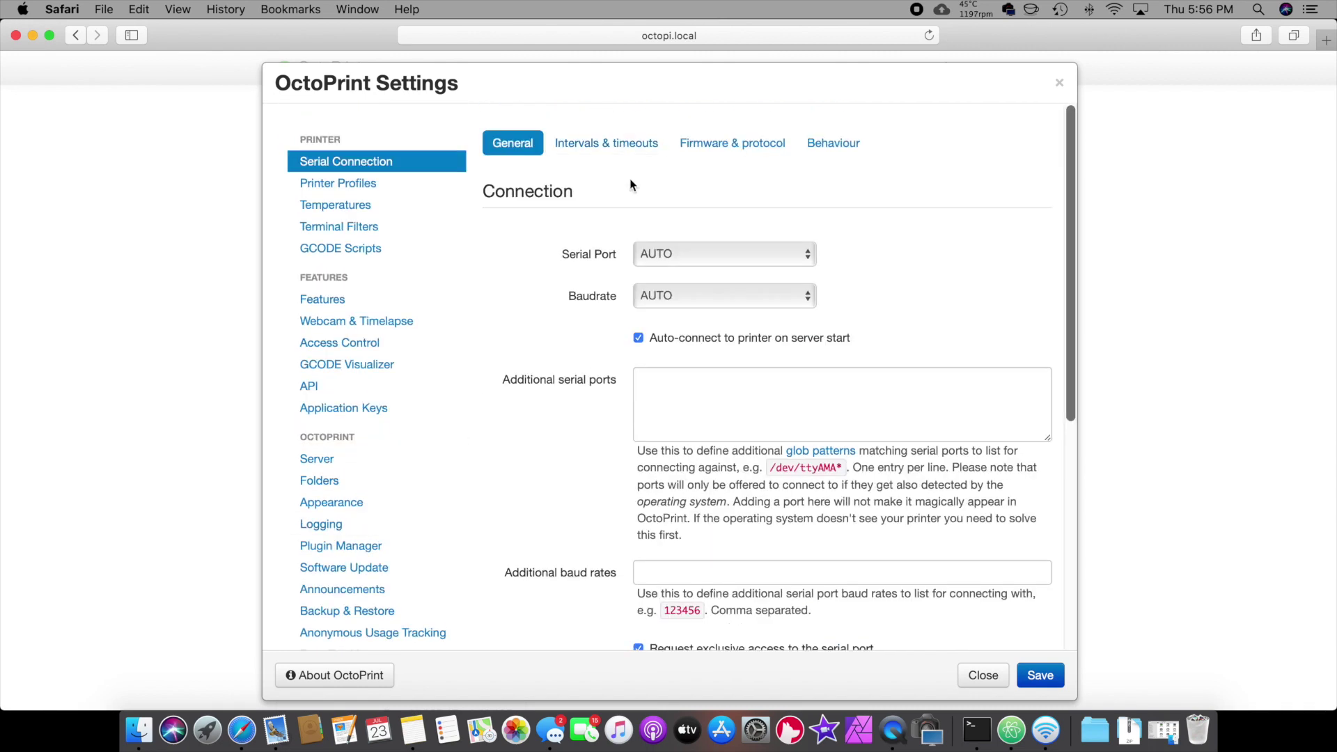
{"action": "scroll", "coordinate": [411, 326], "scroll_direction": "down", "scroll_amount": 5}
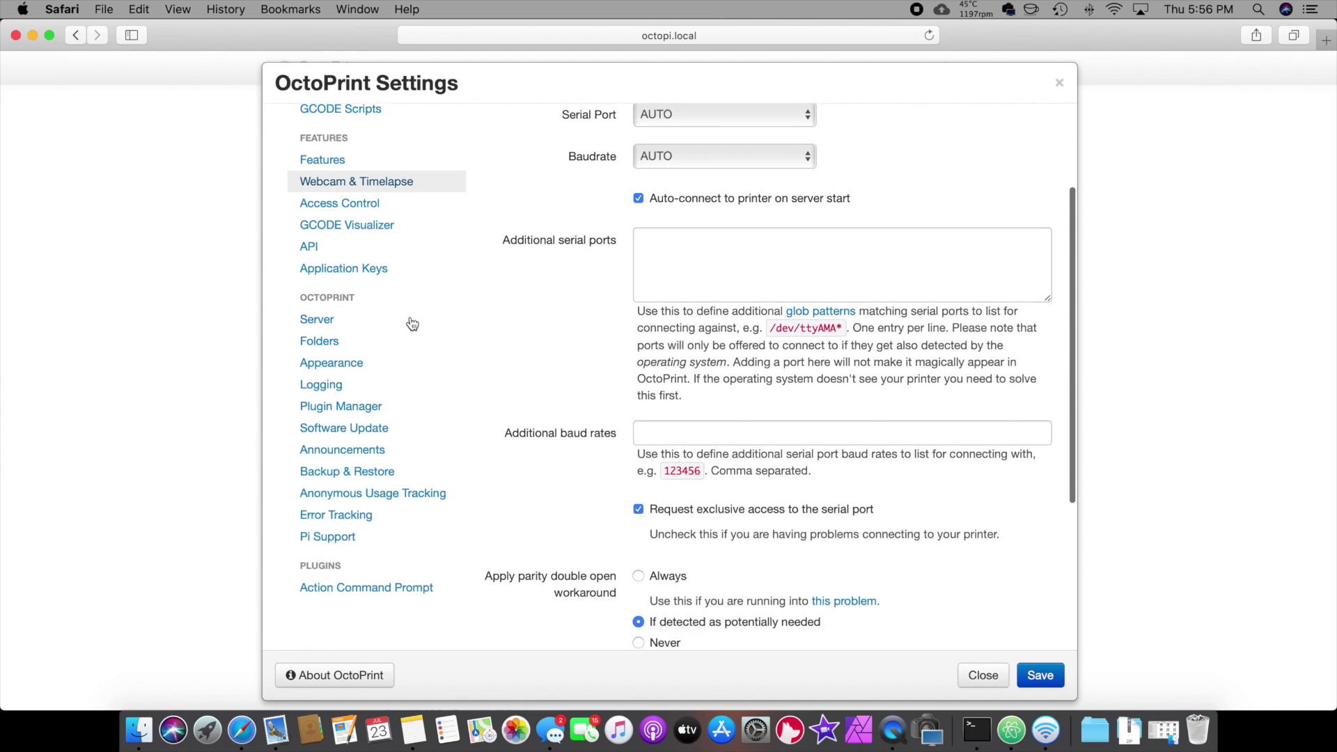
Show Plugin Manager's installed plugins list and scroll through it
{"action": "left_click", "coordinate": [353, 337]}
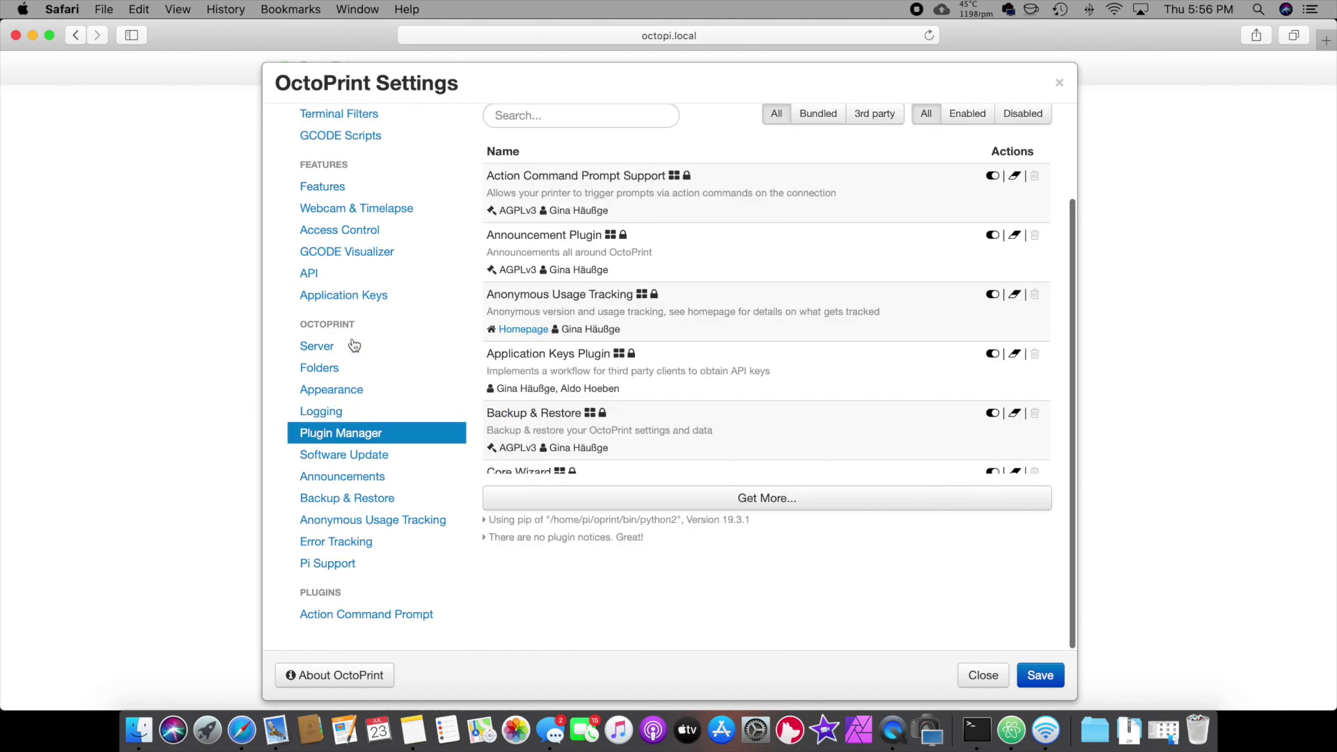
{"action": "scroll", "coordinate": [686, 383], "scroll_direction": "down", "scroll_amount": 8}
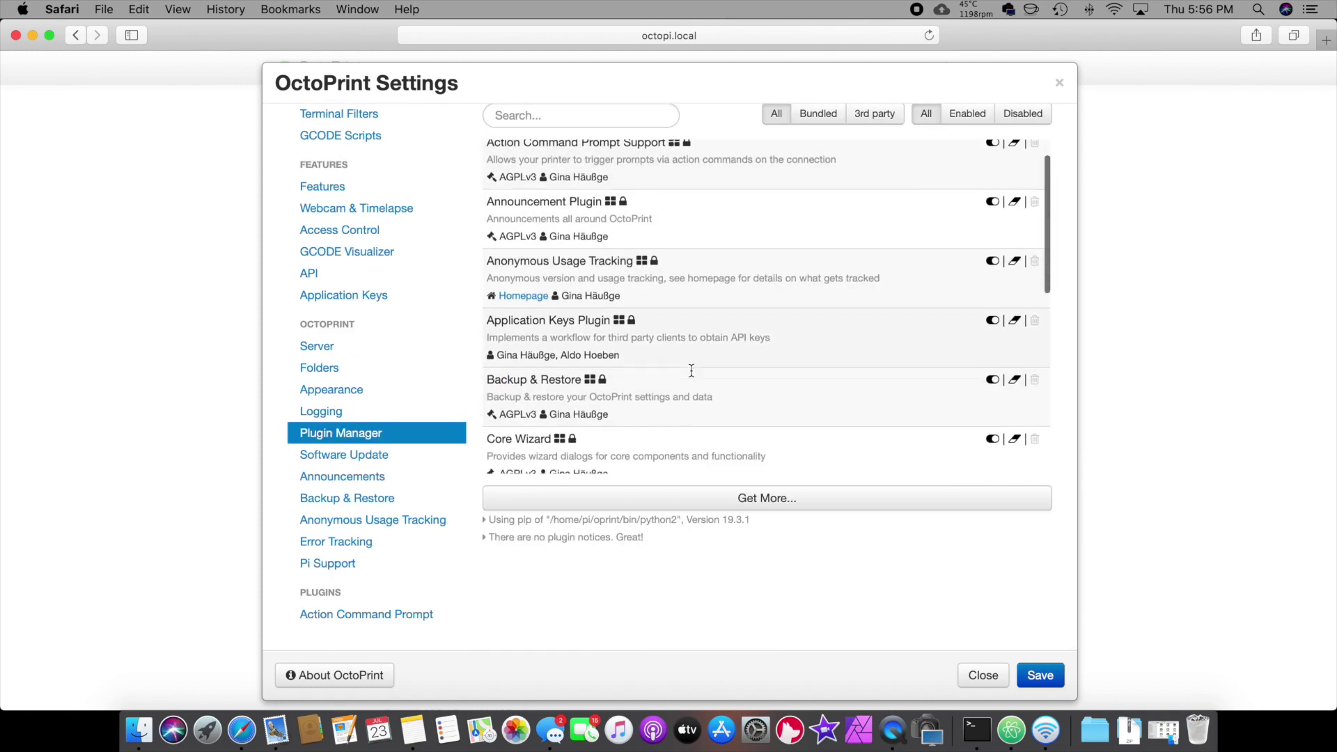
{"action": "scroll", "coordinate": [691, 371], "scroll_direction": "down", "scroll_amount": 3}
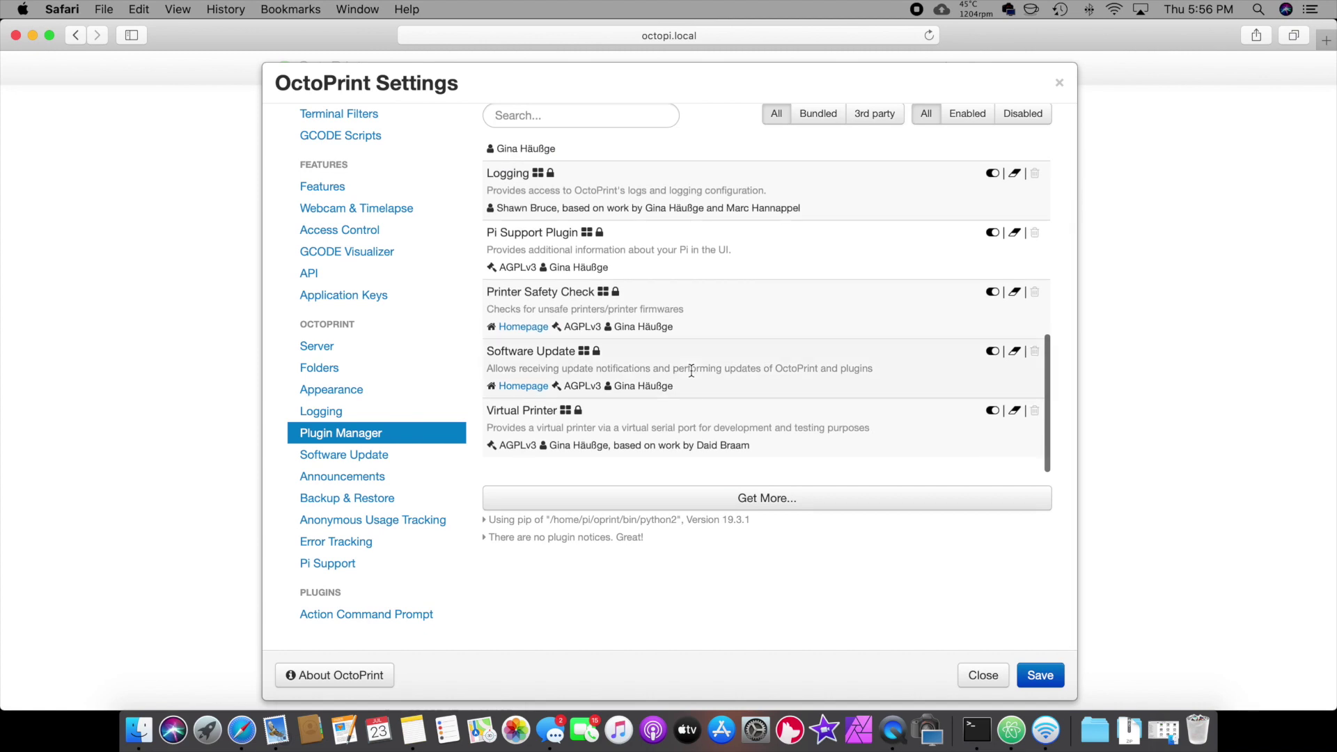
{"action": "scroll", "coordinate": [495, 160], "scroll_direction": "up", "scroll_amount": 15}
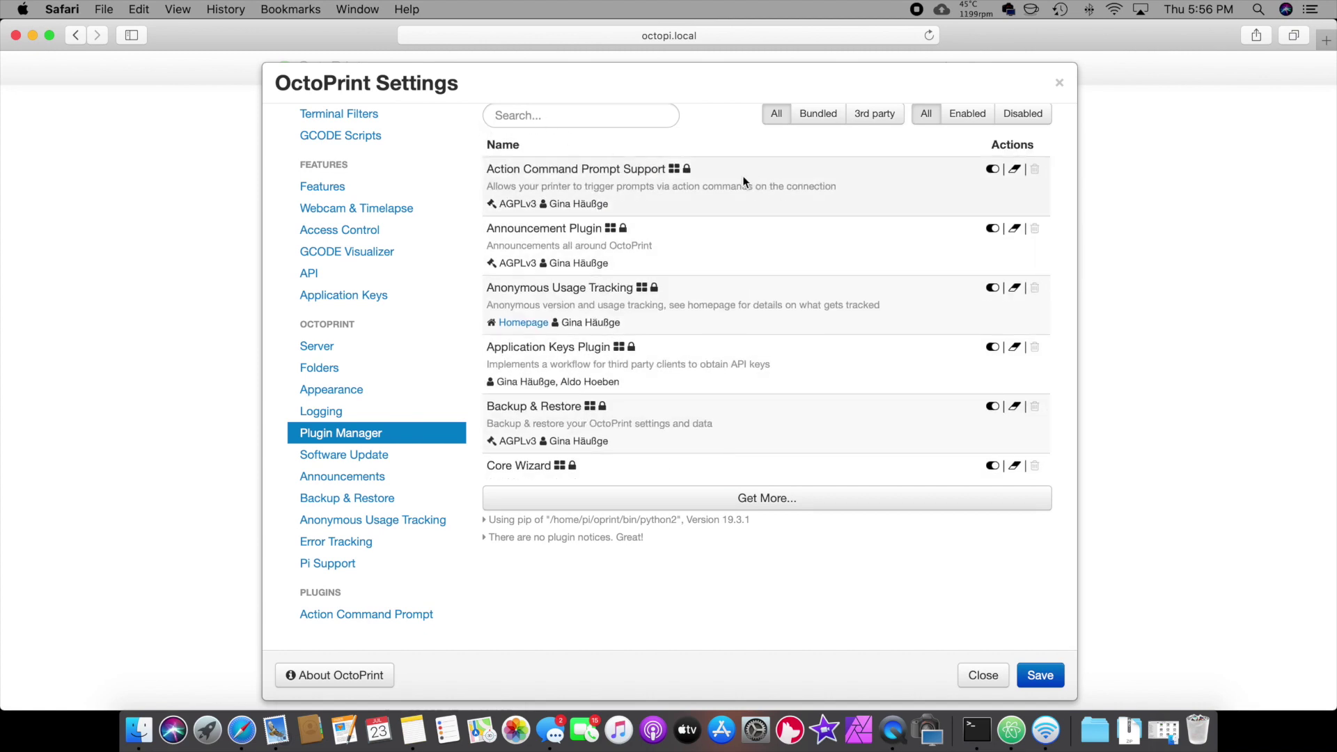
{"action": "scroll", "coordinate": [775, 508], "scroll_direction": "down", "scroll_amount": 1}
Search the plugin repository for 'Enclosure', then close the installer and Settings
{"action": "left_click", "coordinate": [775, 506]}
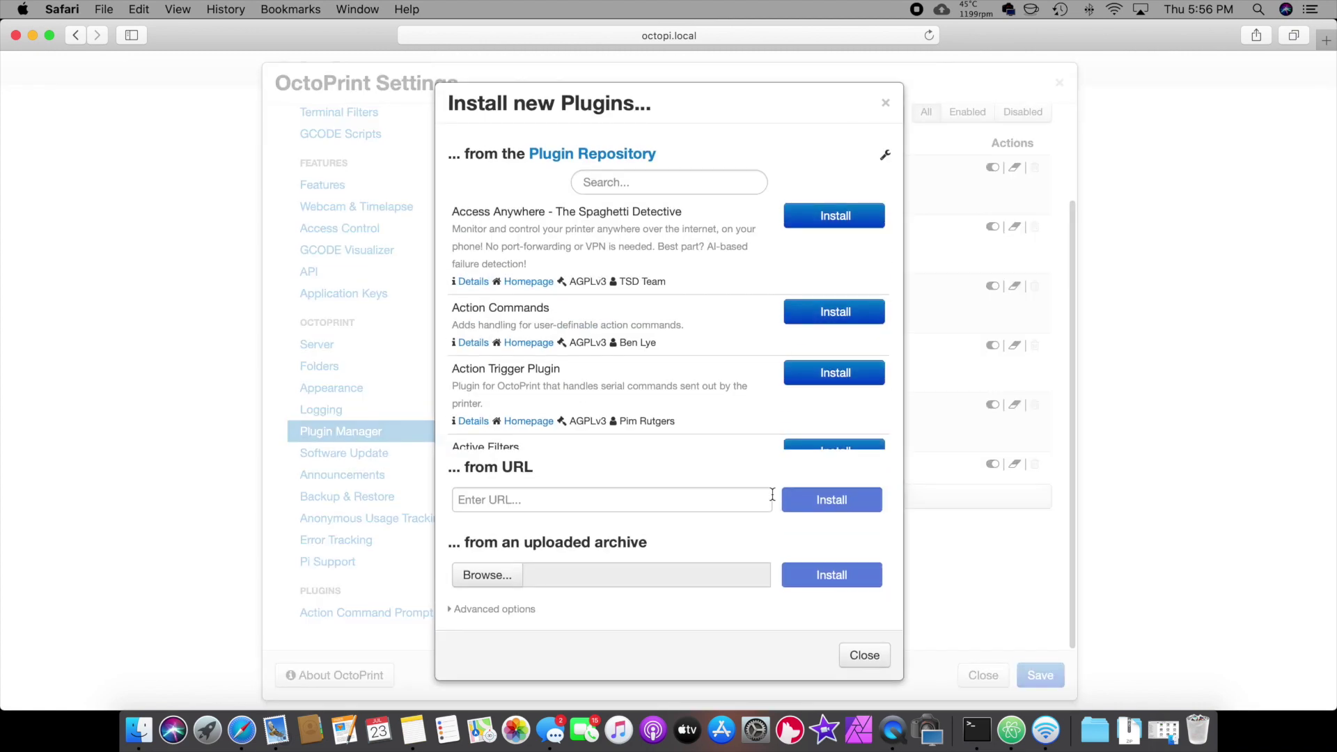
{"action": "left_click", "coordinate": [616, 183]}
{"action": "type", "text": "Enclosure"}
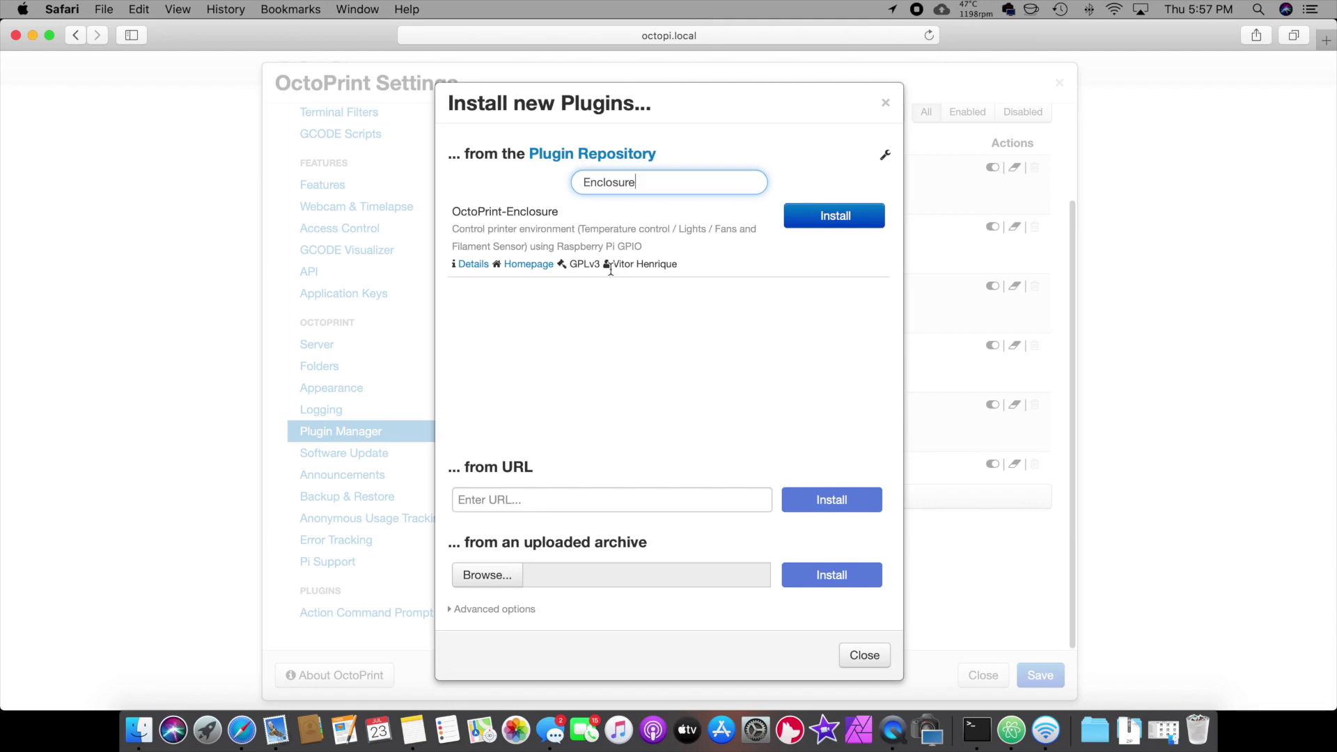
{"action": "left_click", "coordinate": [885, 104]}
{"action": "key", "text": "Escape"}
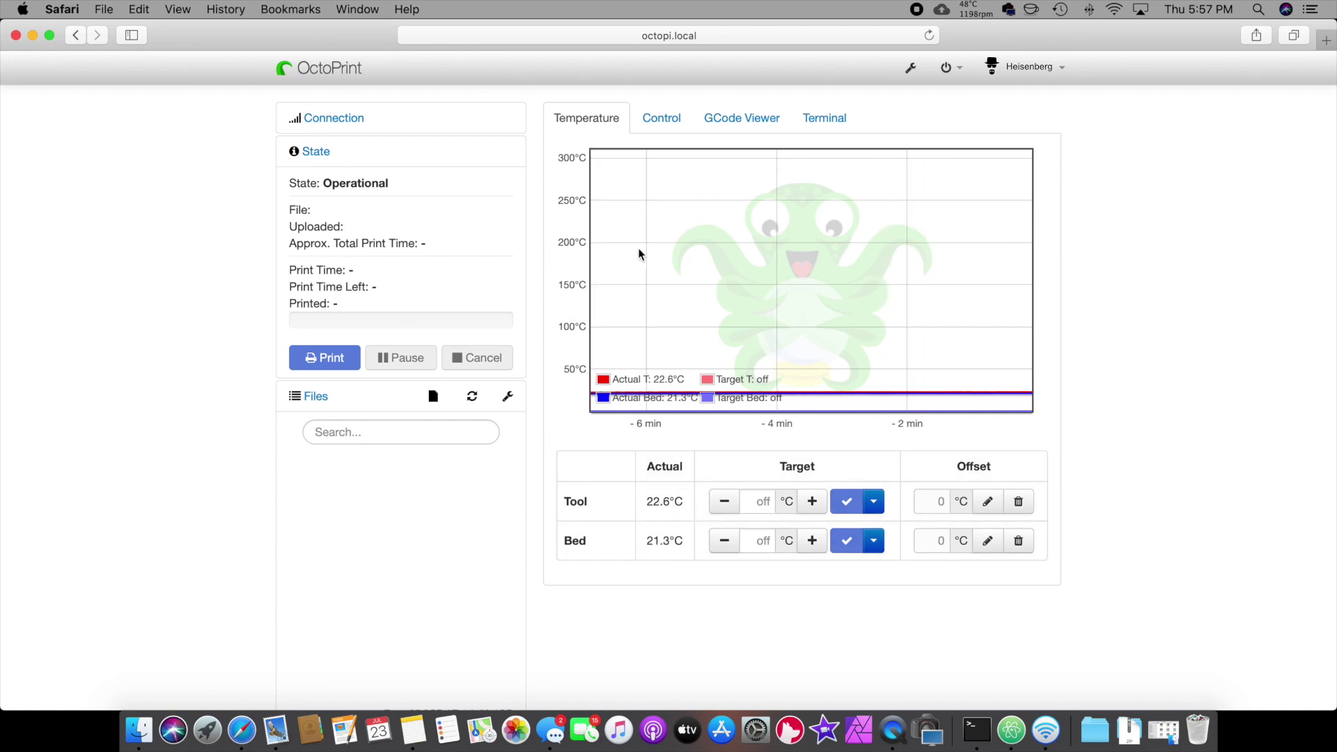
Jog the print head along Y and raise Z 10 mm from the Control tab
{"action": "left_click", "coordinate": [670, 120]}
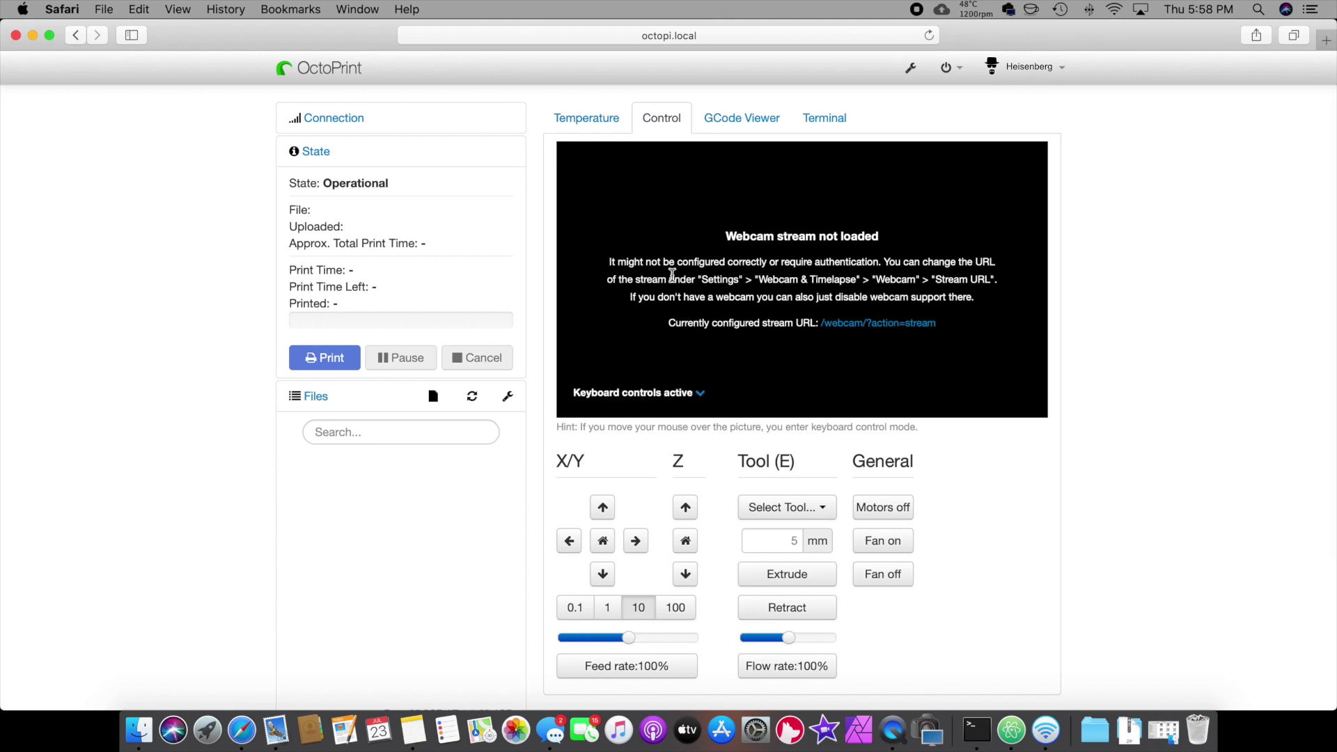
{"action": "left_click", "coordinate": [603, 507]}
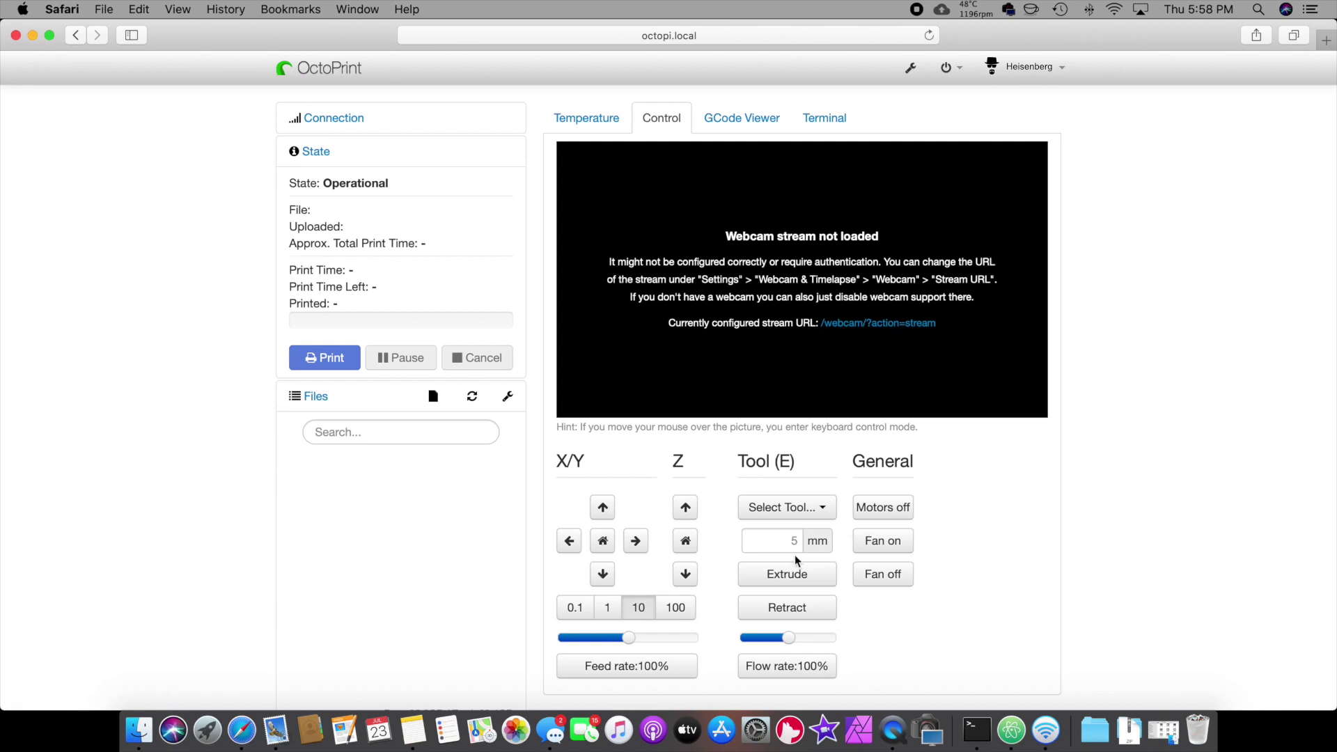
{"action": "left_click", "coordinate": [686, 512]}
Review the GCode Viewer and Terminal log, then return to the Temperature graph
{"action": "mouse_move", "coordinate": [751, 317]}
{"action": "left_click", "coordinate": [742, 119]}
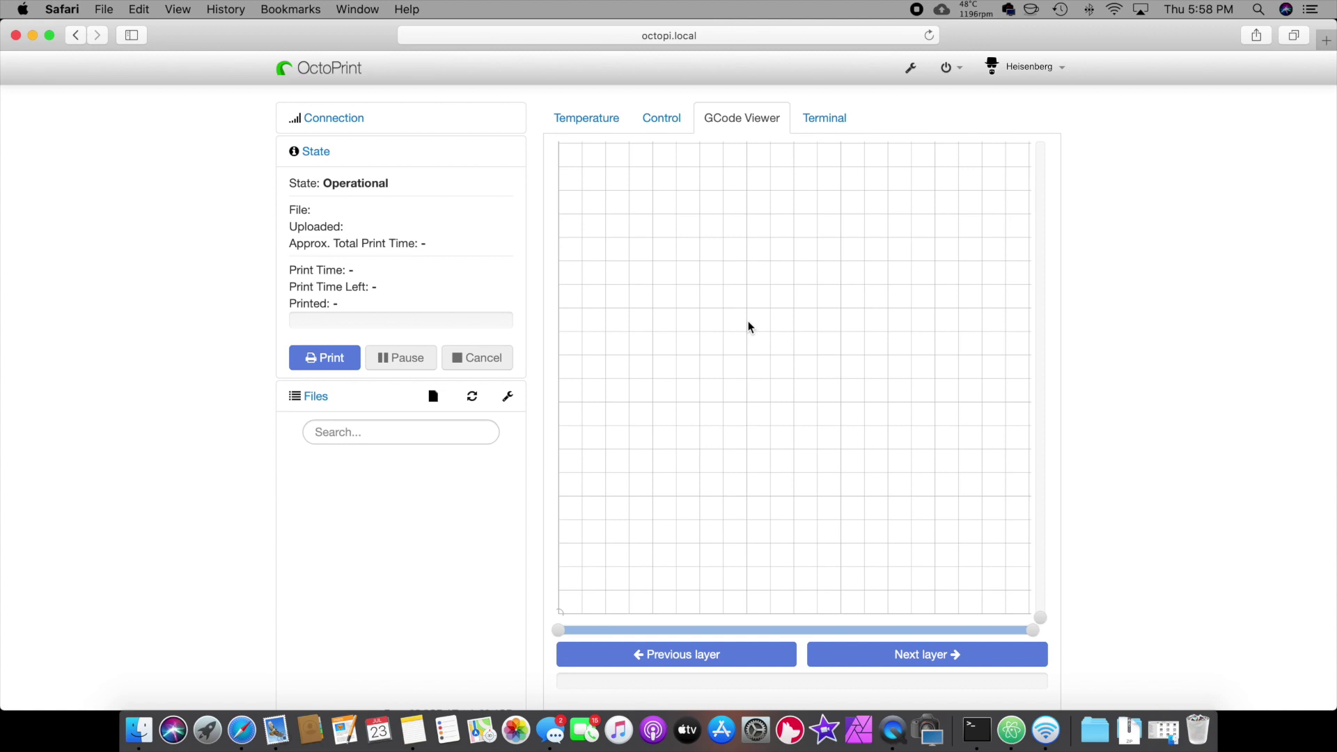
{"action": "left_click", "coordinate": [847, 113]}
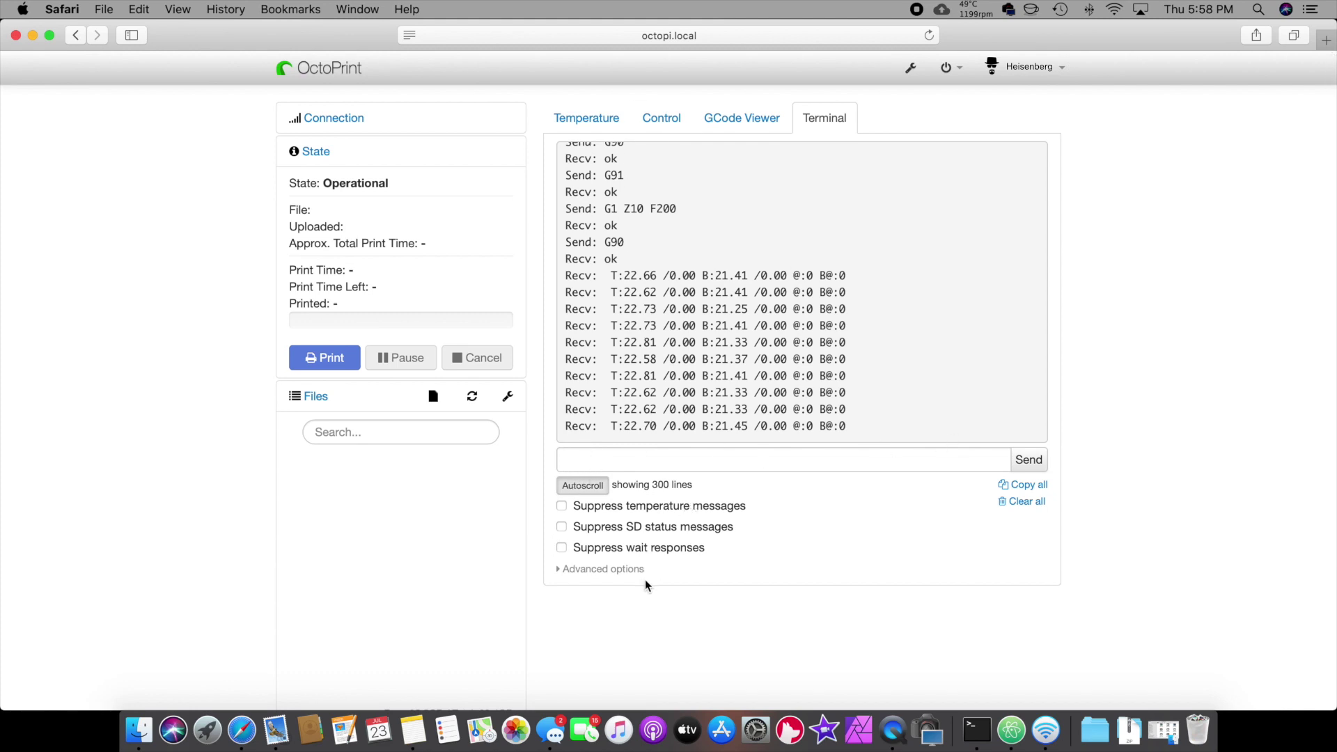
{"action": "left_click", "coordinate": [589, 118]}
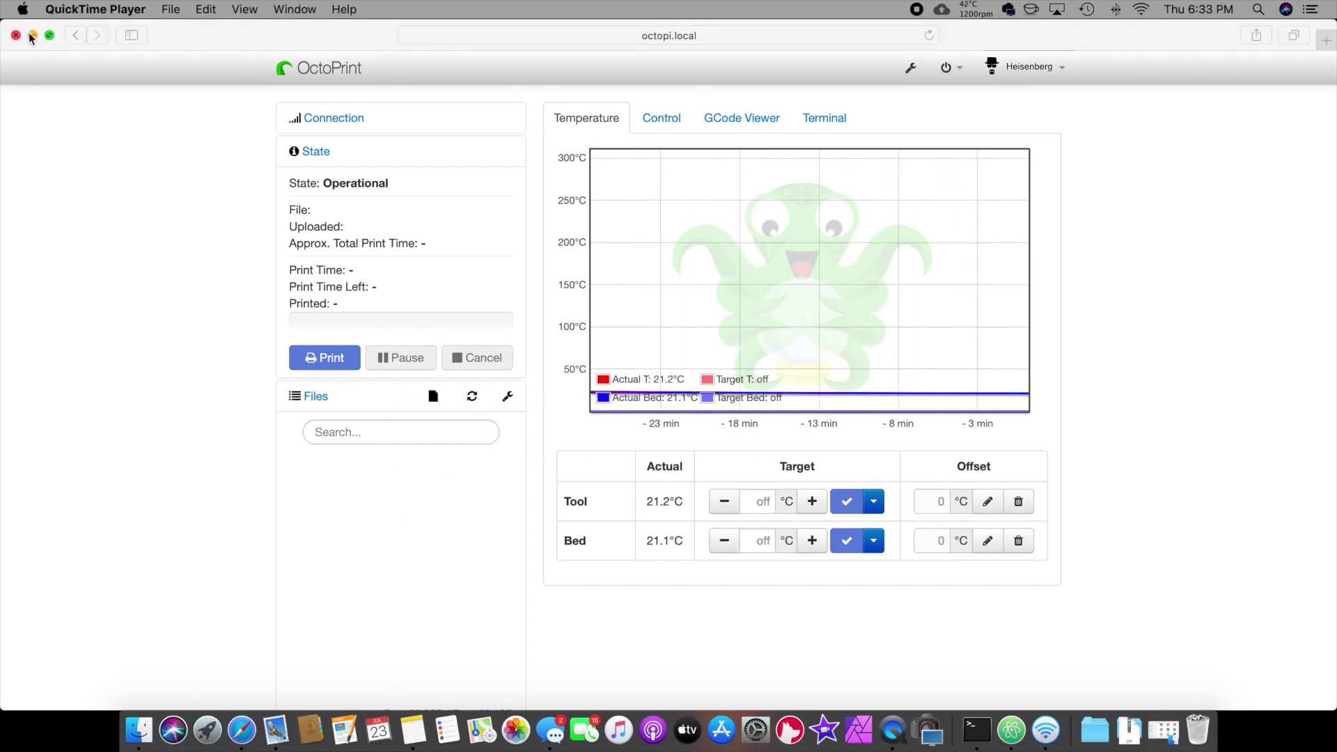
Upload CE3_Mickey_Mouse_Head_Christmas_Tree_Ornament_V2.gcode from the Desktop to OctoPrint's file list
{"action": "left_click", "coordinate": [32, 34]}
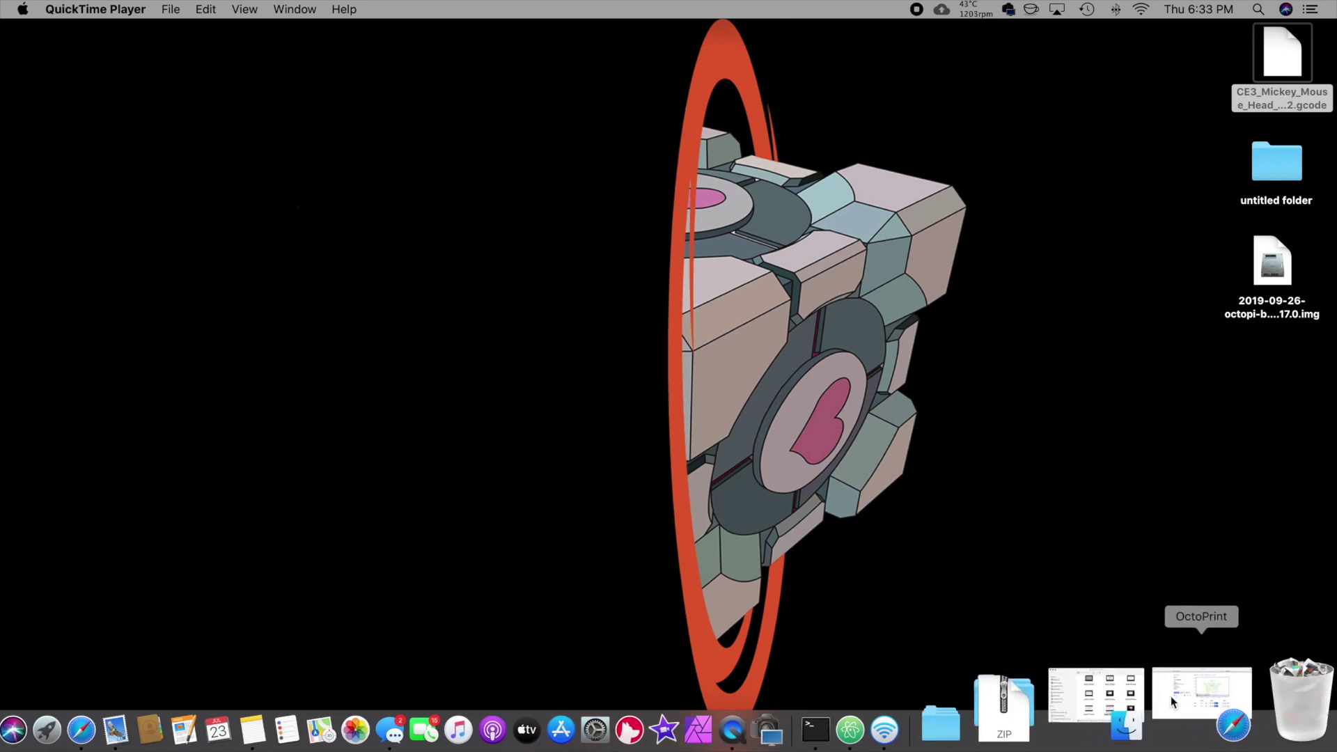
{"action": "left_click", "coordinate": [1180, 728]}
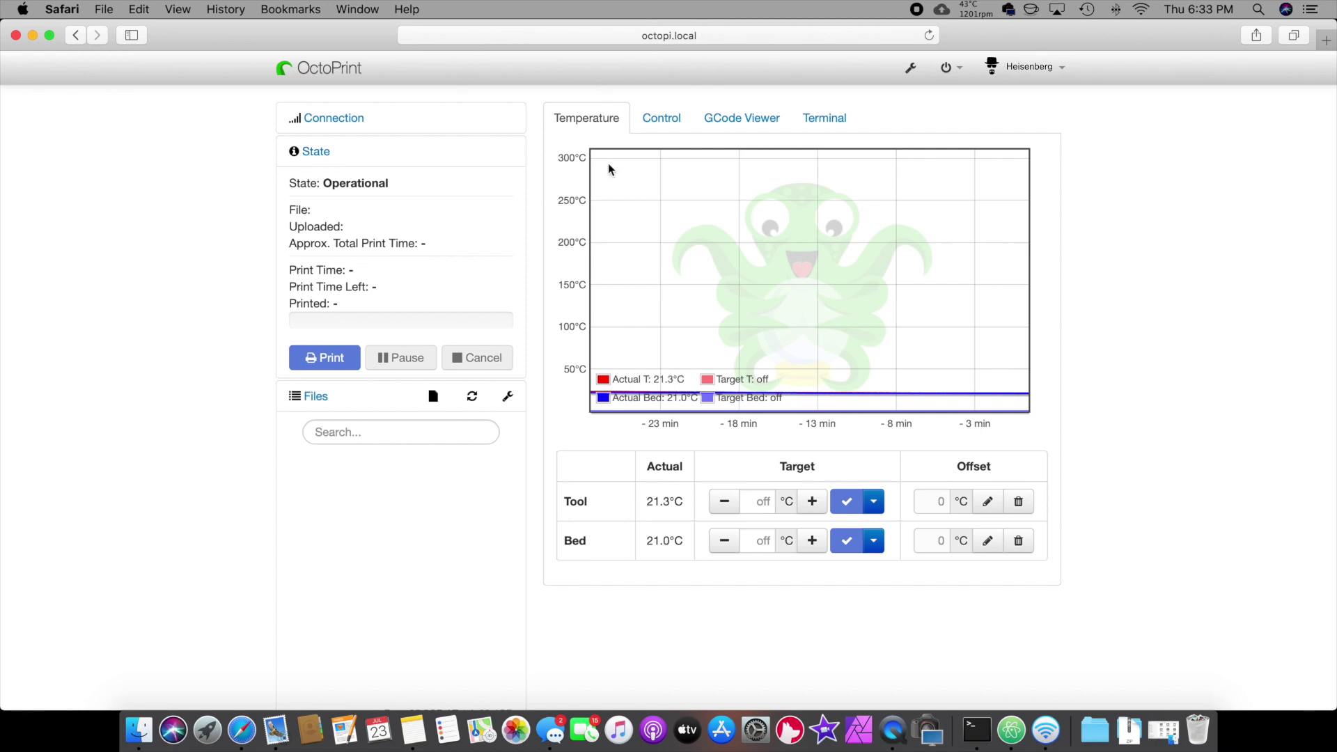
{"action": "scroll", "coordinate": [477, 392], "scroll_direction": "down", "scroll_amount": 5}
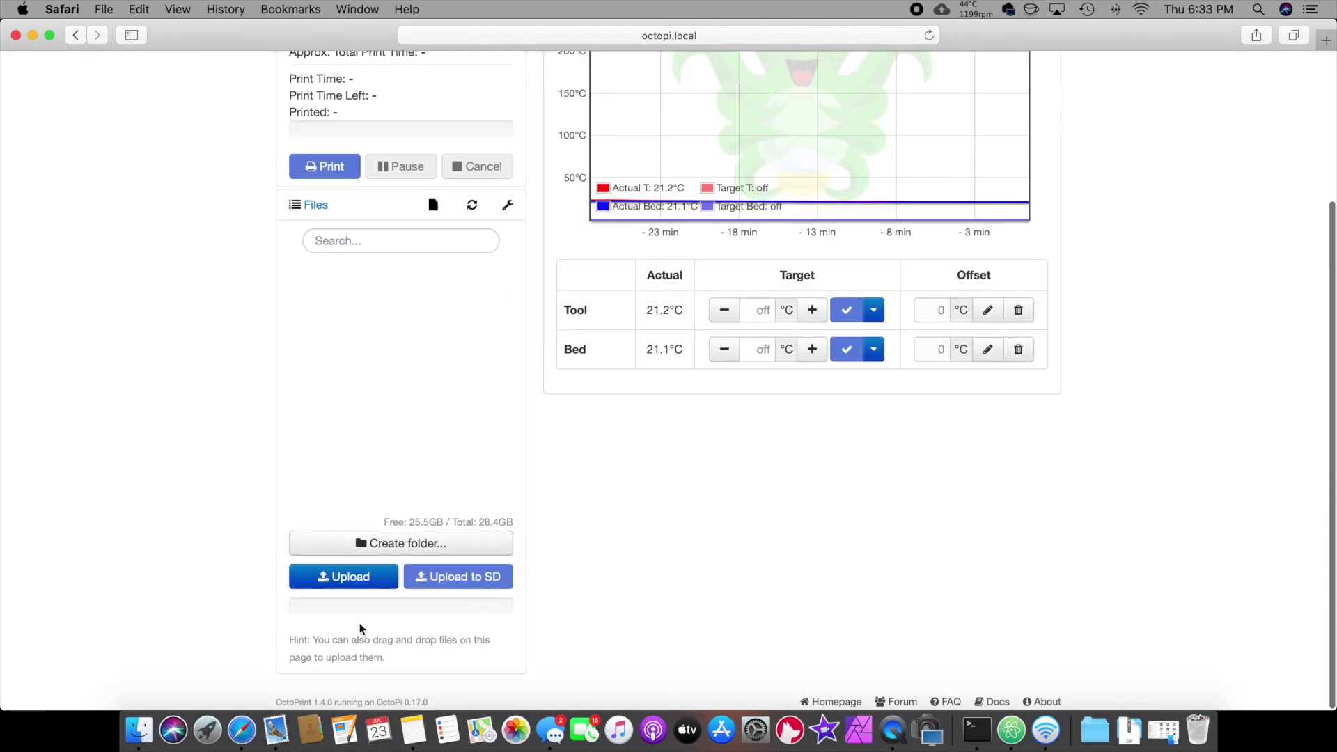
{"action": "left_click", "coordinate": [349, 578]}
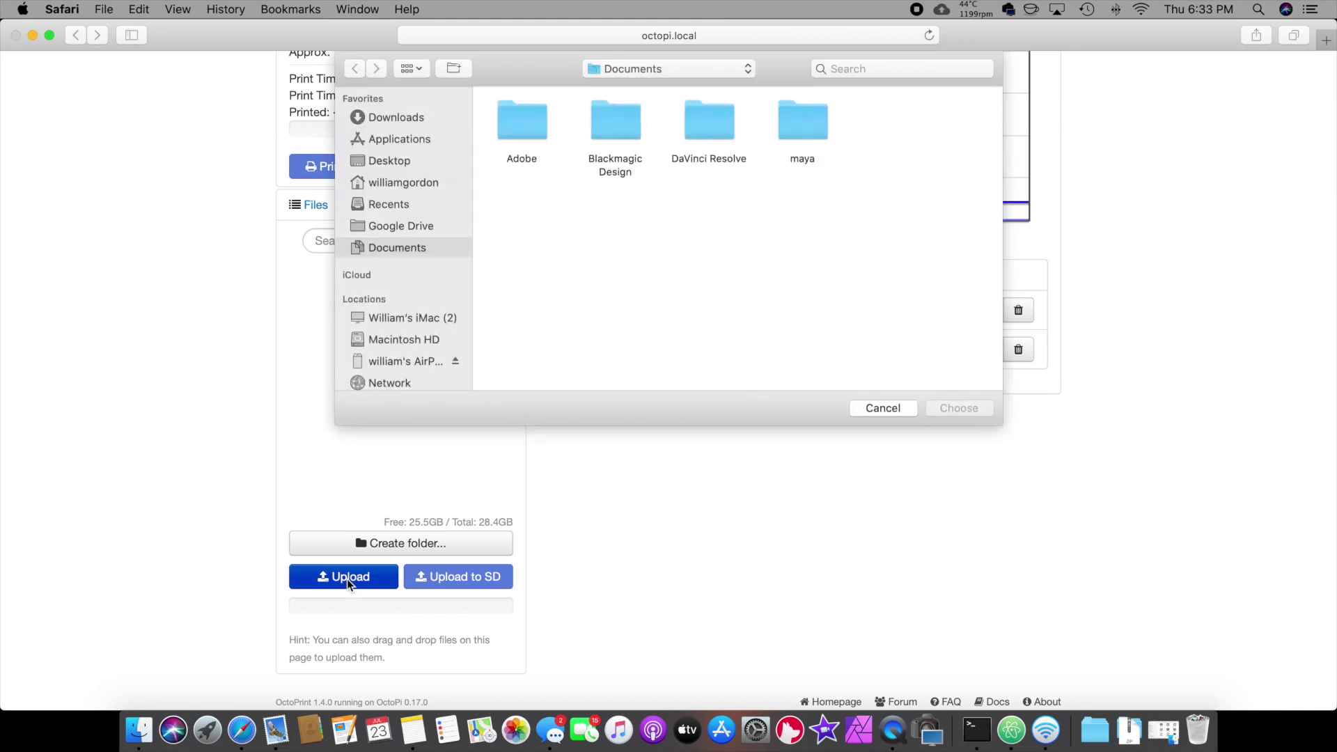
{"action": "left_click", "coordinate": [394, 162]}
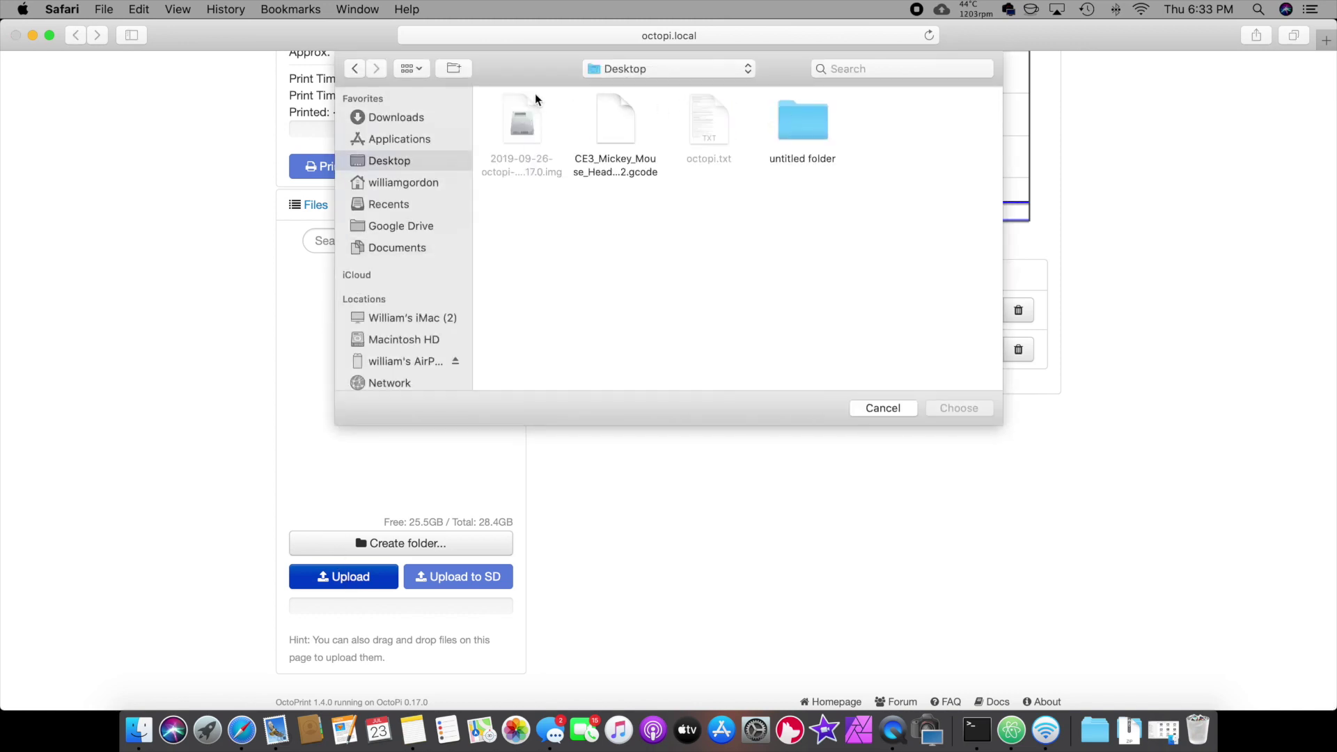
{"action": "left_click", "coordinate": [632, 122]}
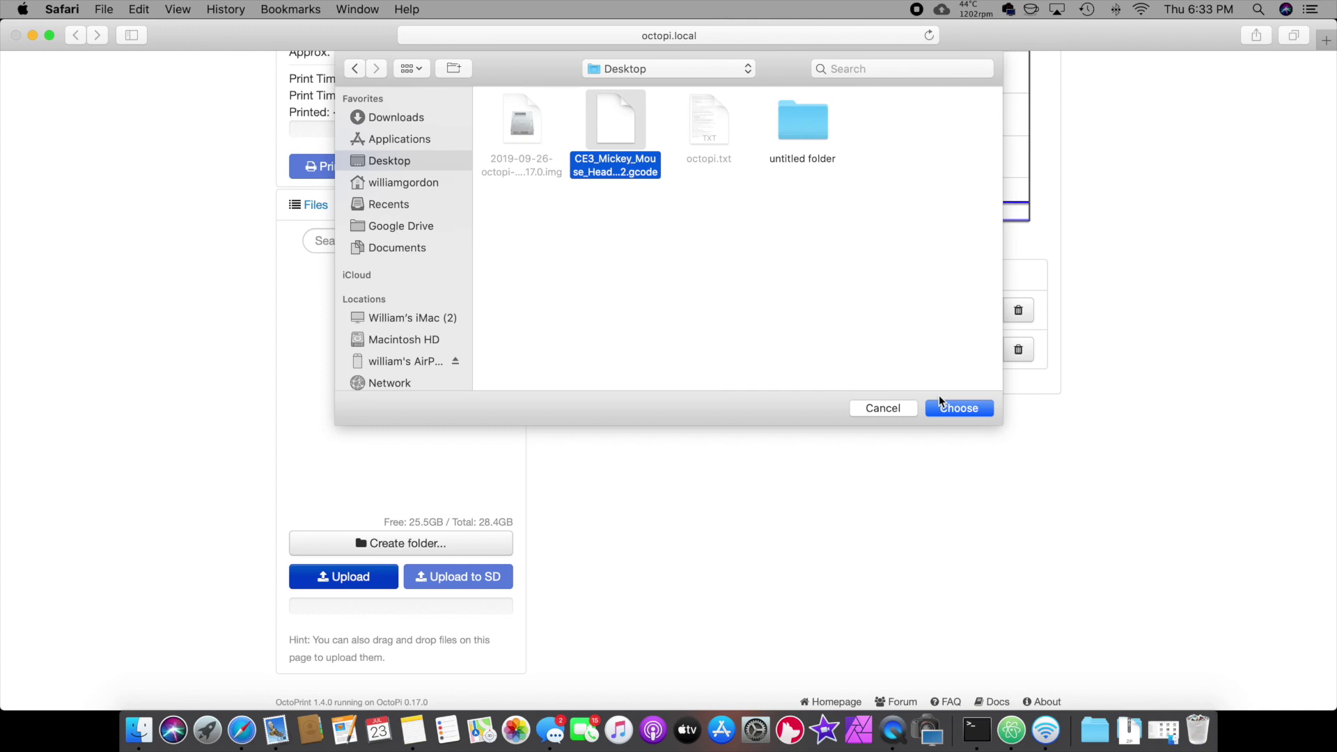
{"action": "left_click", "coordinate": [958, 409]}
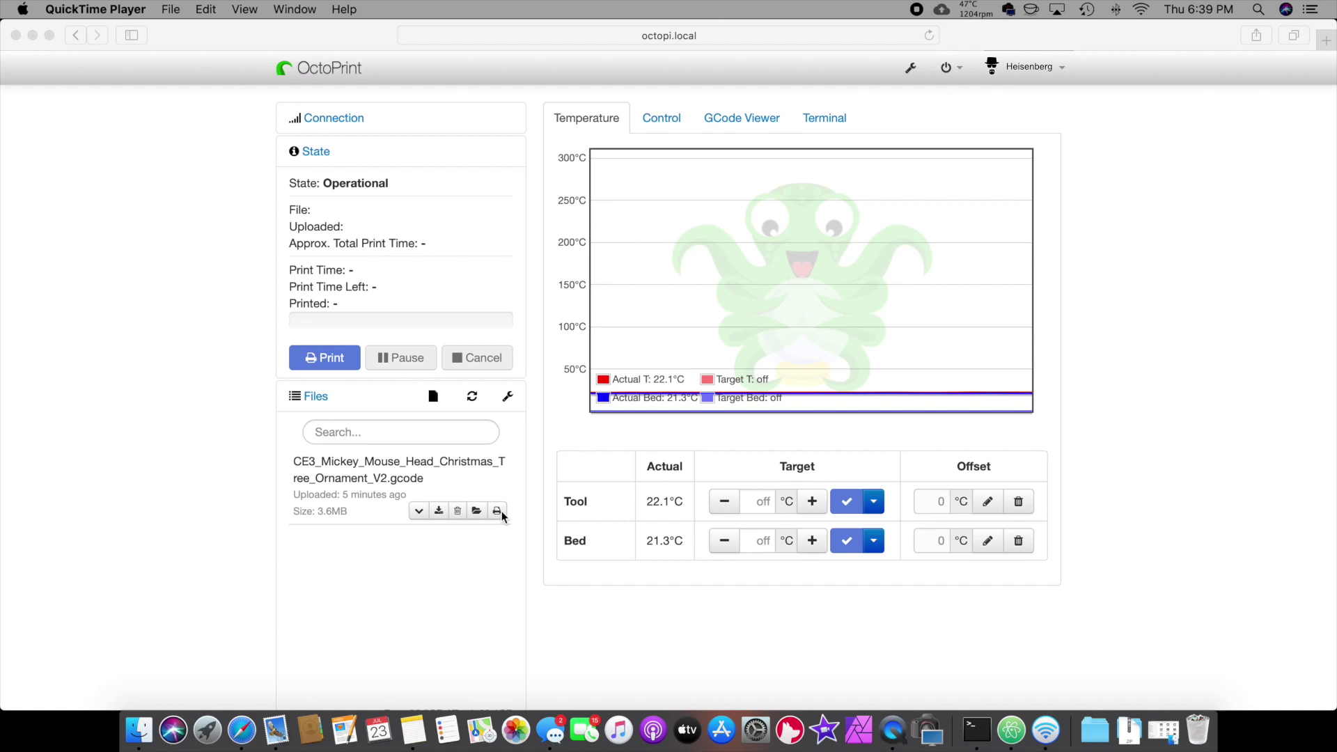
Load and print the uploaded Mickey ornament G-code file
{"action": "left_click", "coordinate": [499, 515]}
{"action": "left_click", "coordinate": [497, 513]}
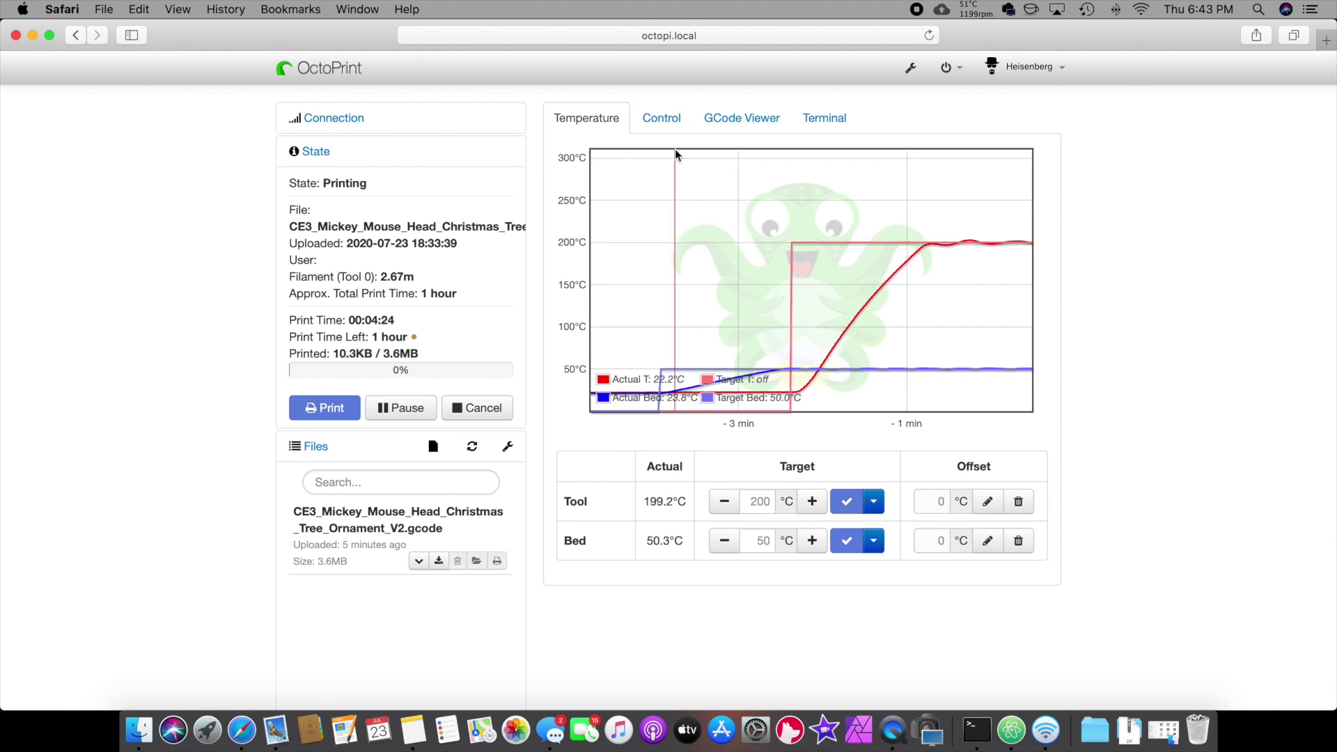
View the webcam on the Control tab, then the running print's GCode Viewer layers
{"action": "left_click", "coordinate": [651, 123]}
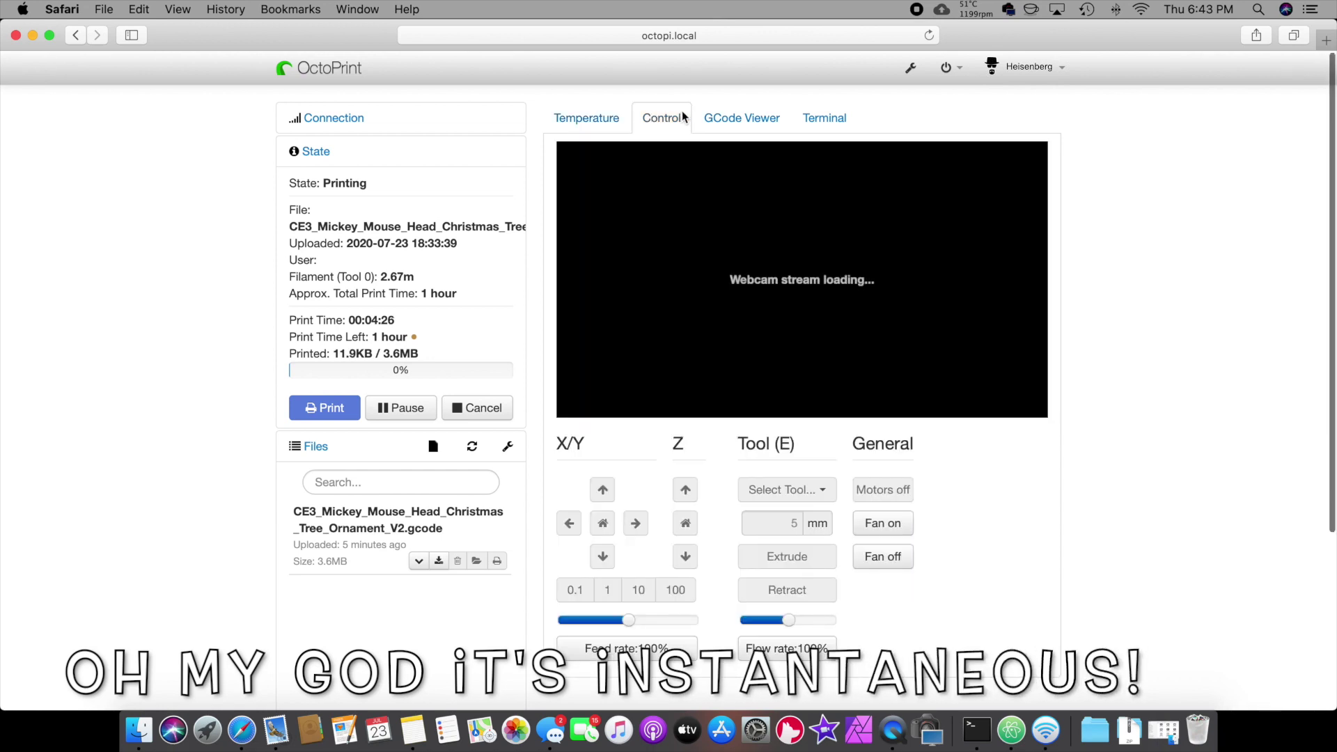
{"action": "left_click", "coordinate": [726, 133]}
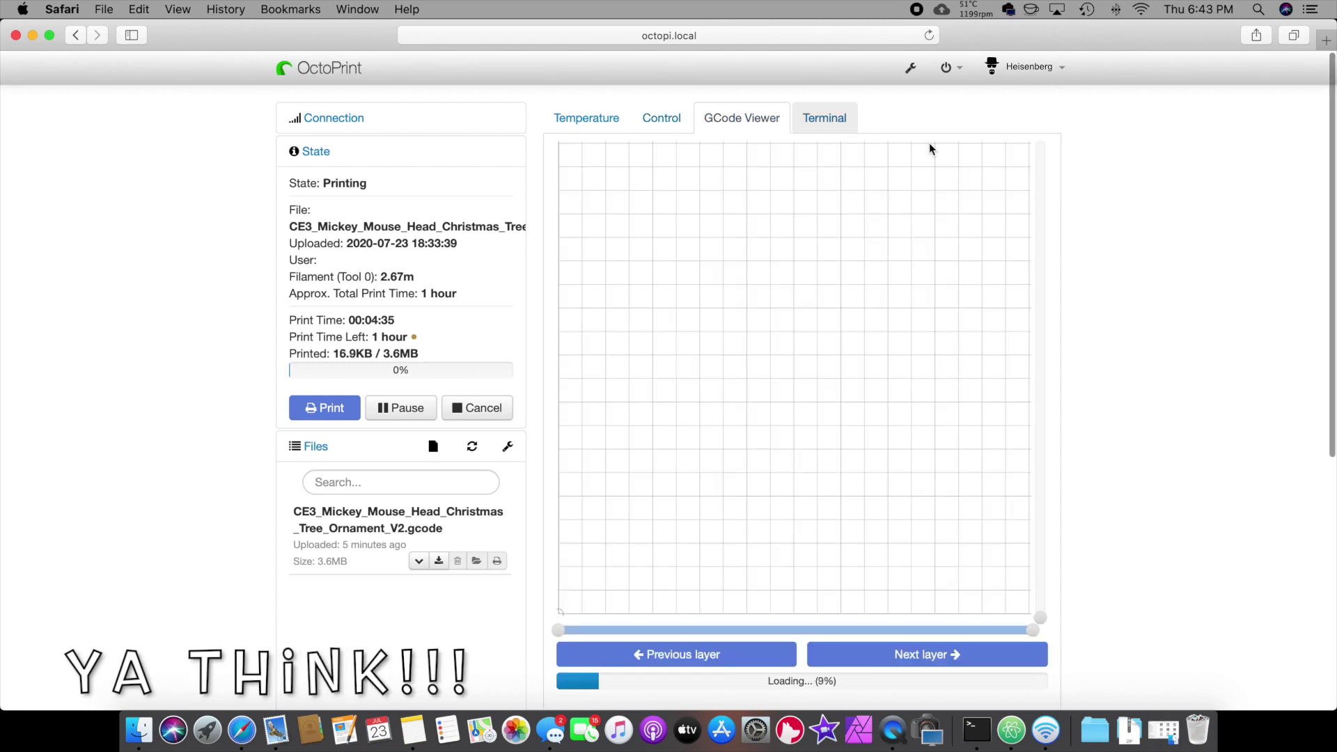
{"action": "mouse_move", "coordinate": [1043, 269]}
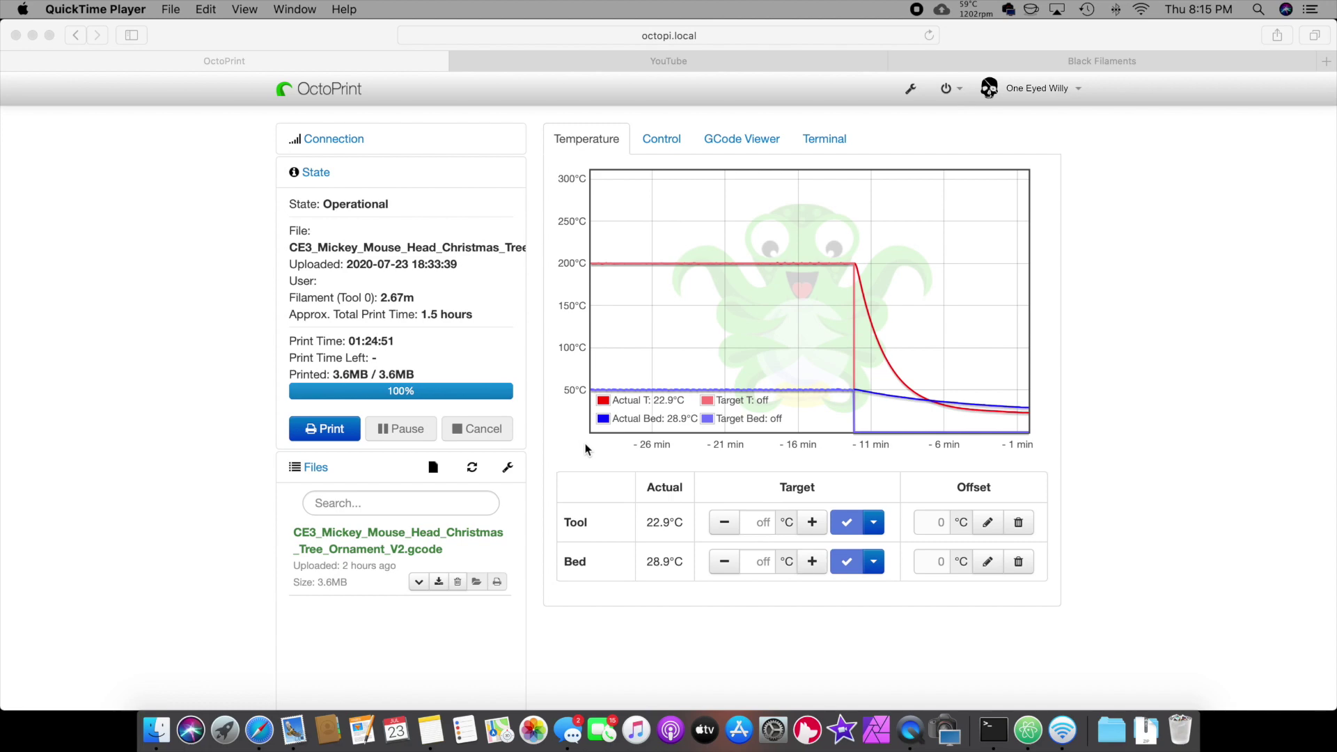
Scroll the dashboard to confirm the ornament print job reached 100%
{"action": "scroll", "coordinate": [520, 558], "scroll_direction": "down", "scroll_amount": 5}
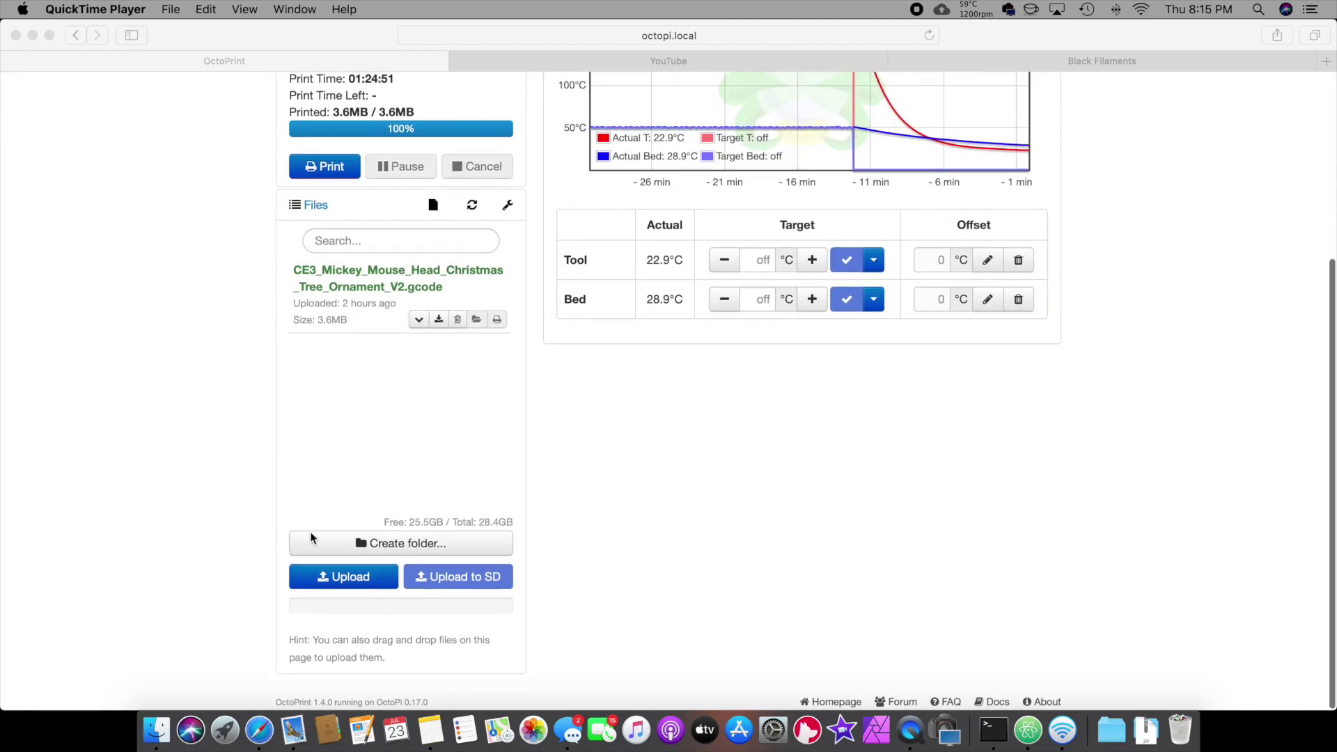
{"action": "scroll", "coordinate": [591, 415], "scroll_direction": "up", "scroll_amount": 4}
{"action": "scroll", "coordinate": [591, 415], "scroll_direction": "up", "scroll_amount": 1}
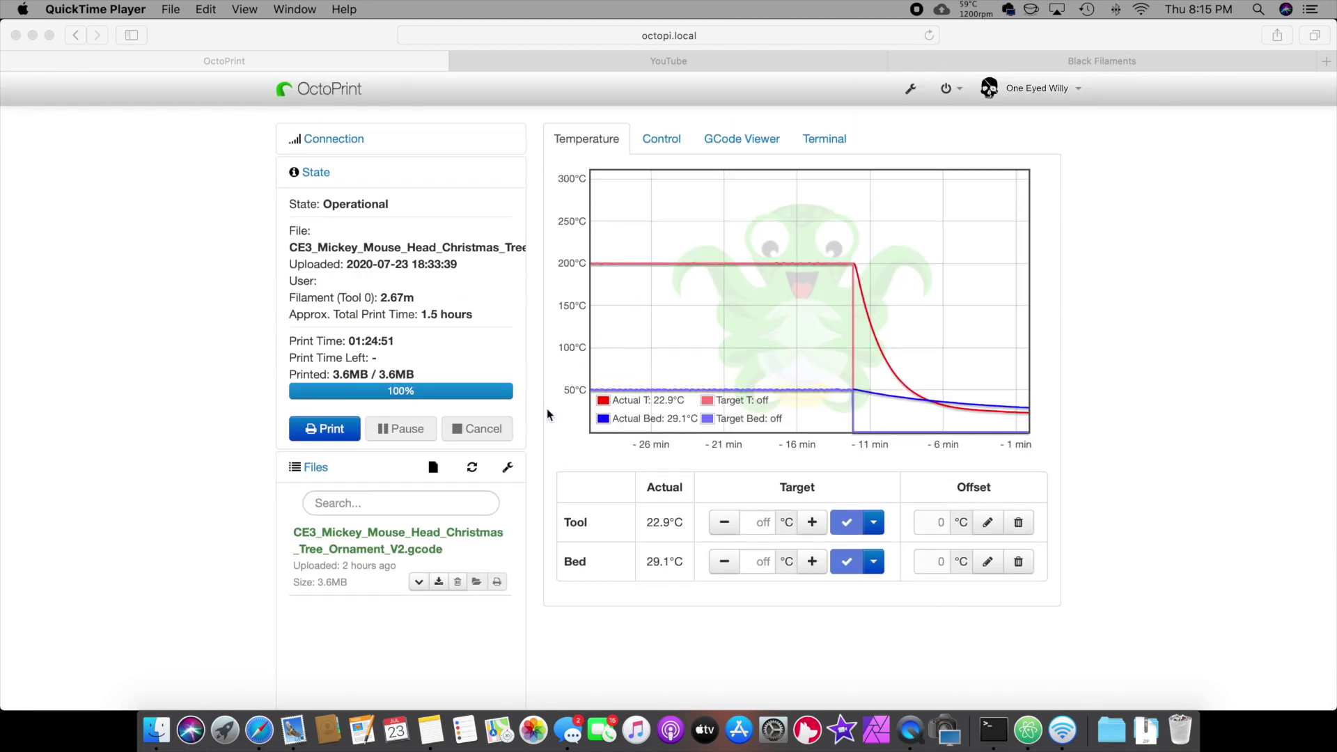